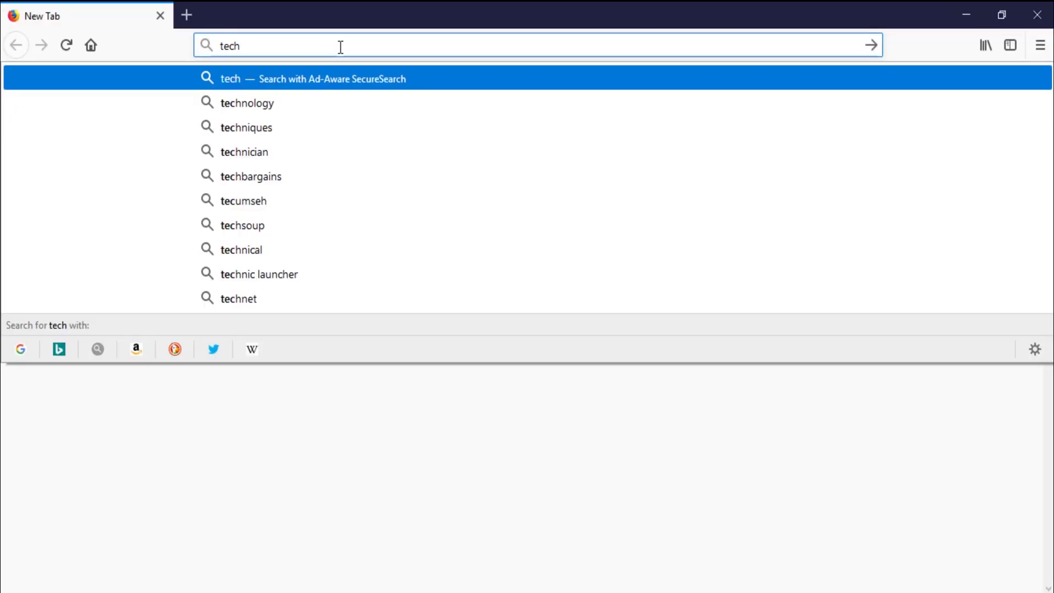
{"action": "type", "text": "noands"}
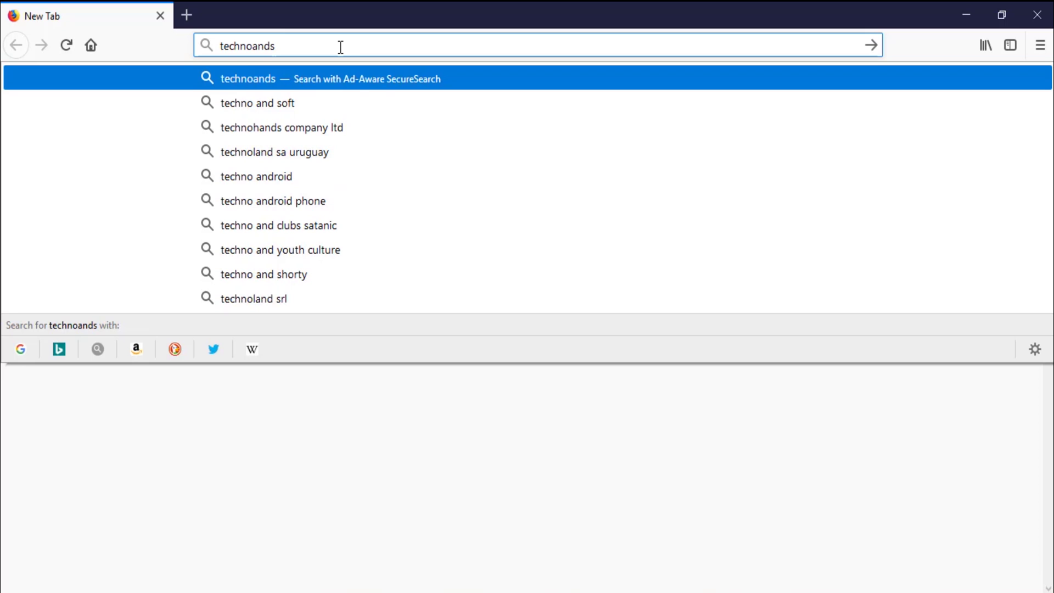
{"action": "type", "text": "oft"}
Search 'technoandsoft', then search its blog for 'wondershare' and open the Filmora download article.
{"action": "key", "text": "Return"}
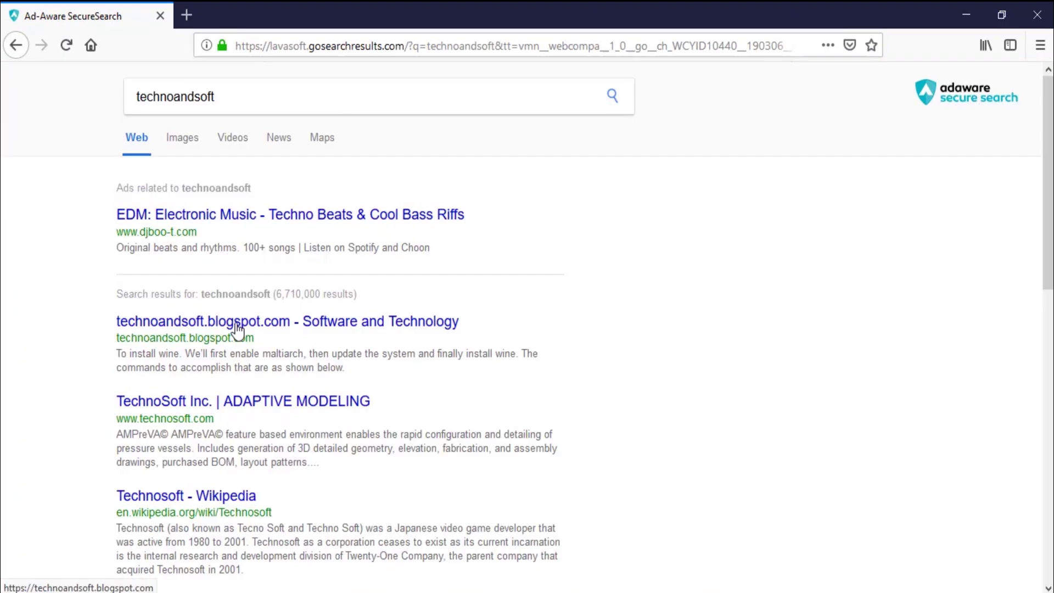
{"action": "left_click", "coordinate": [238, 321]}
{"action": "left_click", "coordinate": [804, 272]}
{"action": "type", "text": "wondershare"}
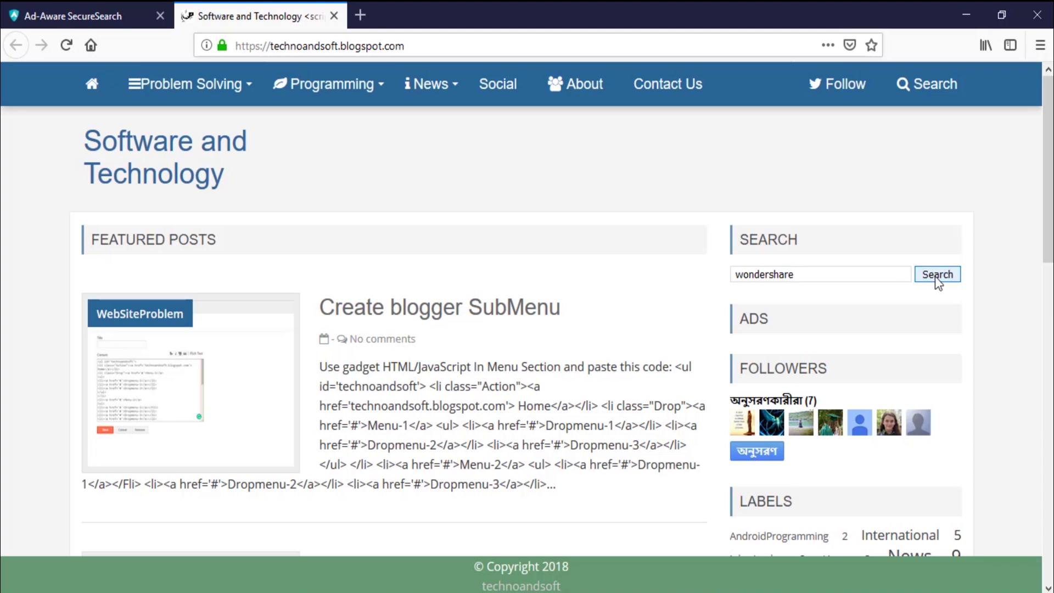
{"action": "left_click", "coordinate": [935, 276]}
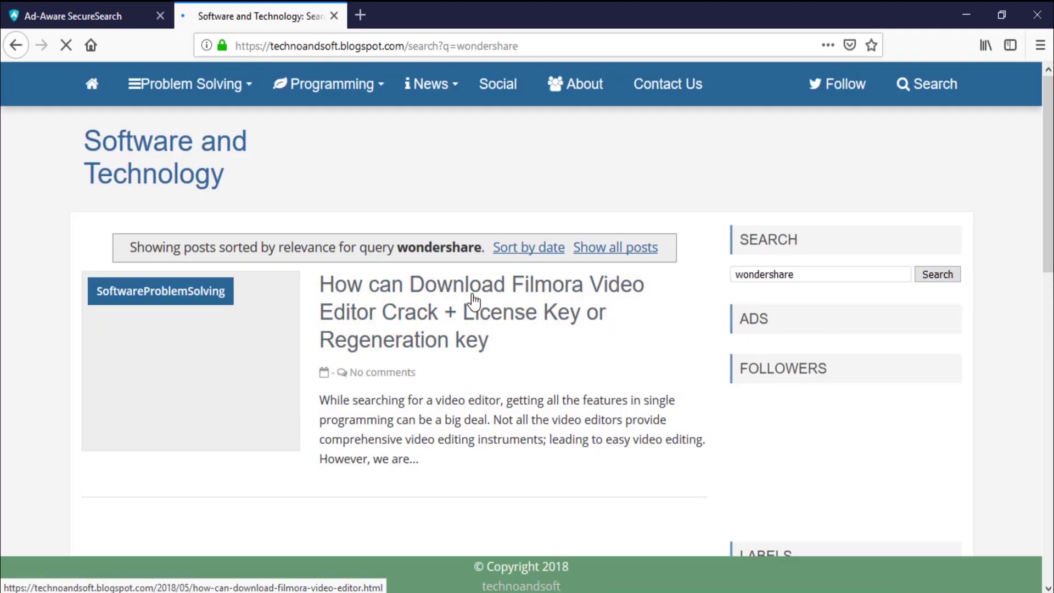
{"action": "left_click", "coordinate": [473, 298]}
{"action": "scroll", "coordinate": [668, 227], "scroll_direction": "down", "scroll_amount": 8}
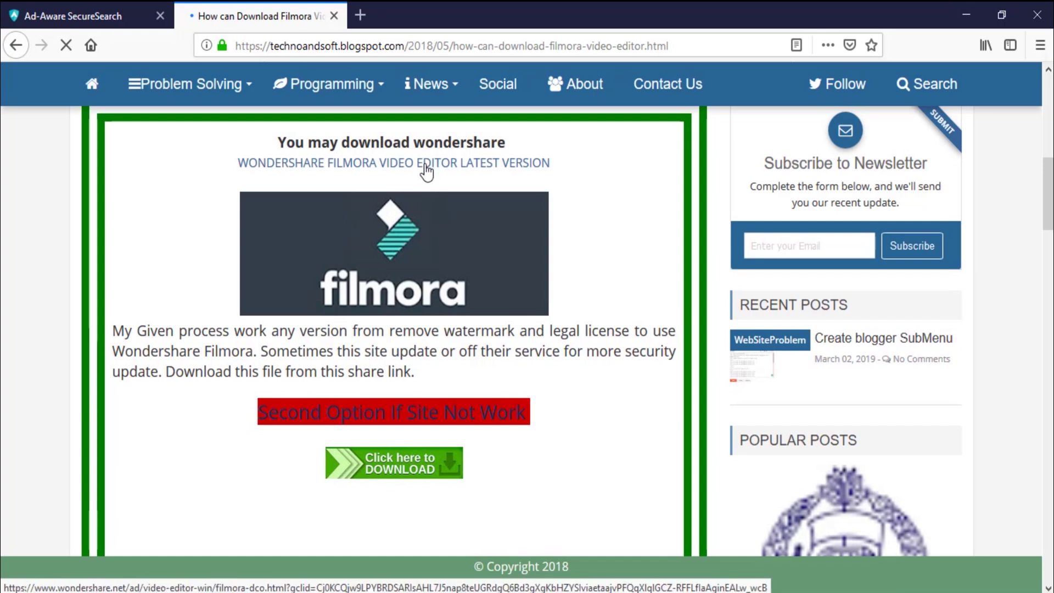
Download the 283 MB Wondershare Filmora.rar via IDM, creating the missing Compressed folder.
{"action": "left_click", "coordinate": [425, 165]}
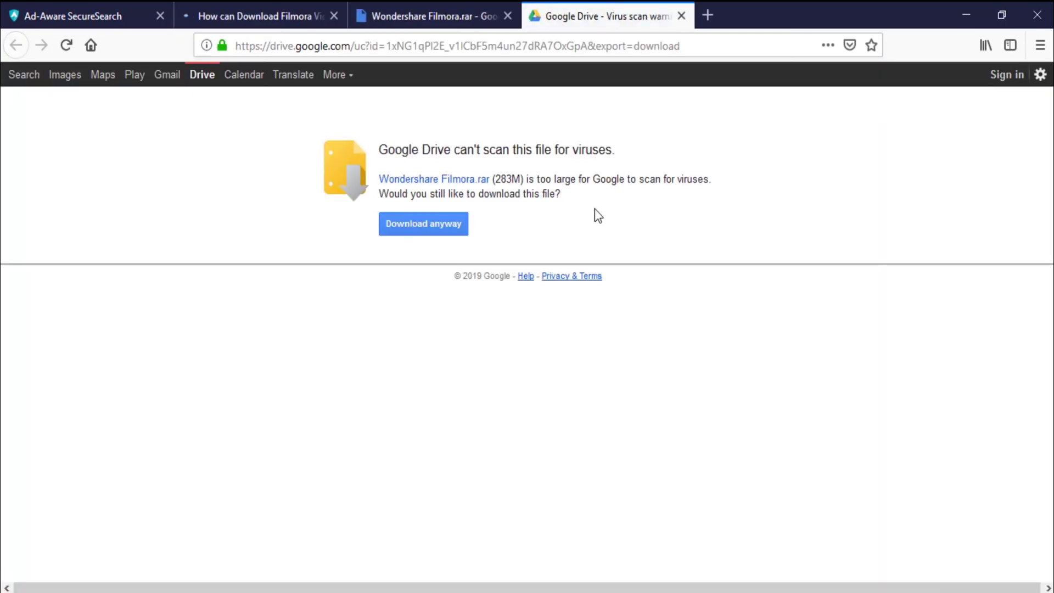
{"action": "left_click", "coordinate": [422, 225]}
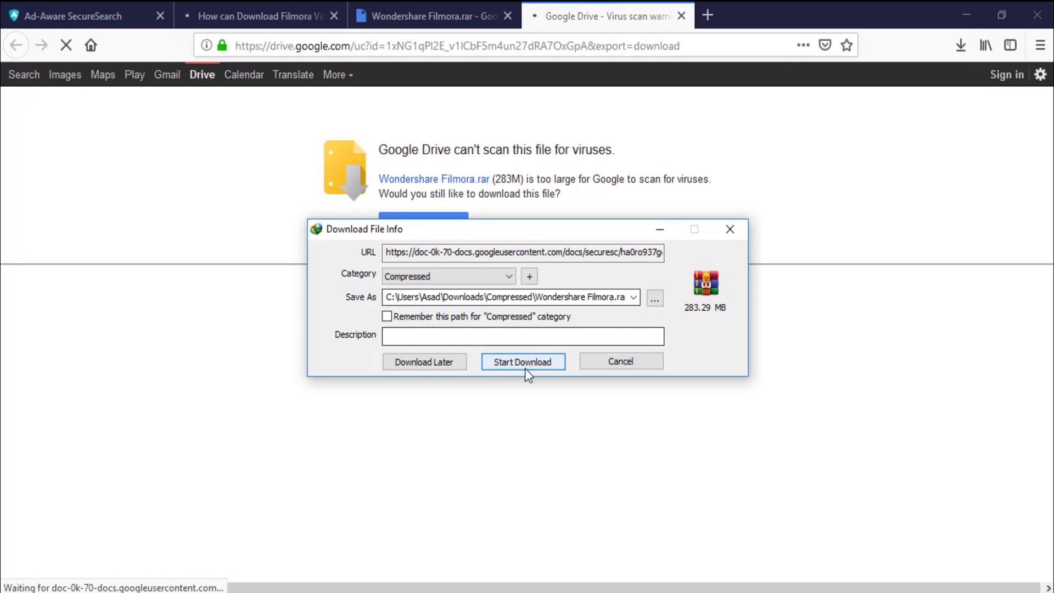
{"action": "left_click", "coordinate": [516, 364]}
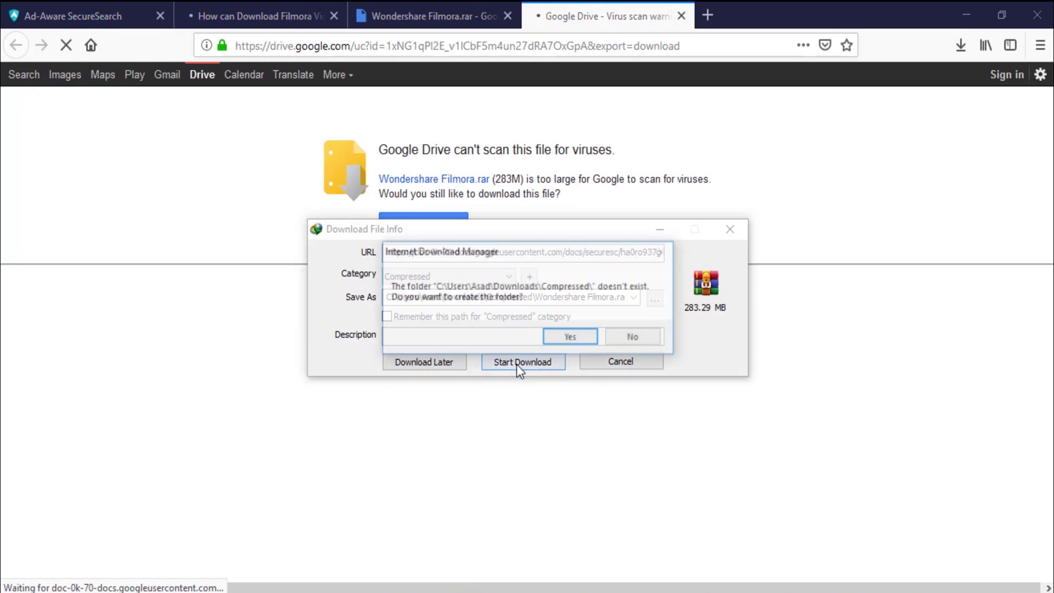
{"action": "left_click", "coordinate": [571, 337]}
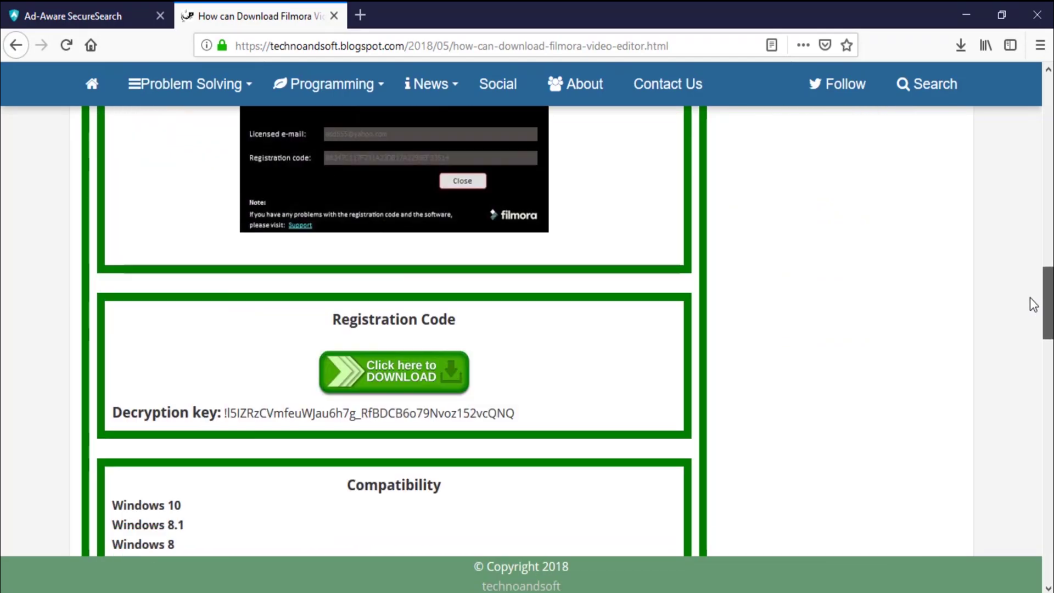
{"action": "scroll", "coordinate": [1033, 304], "scroll_direction": "down", "scroll_amount": 2}
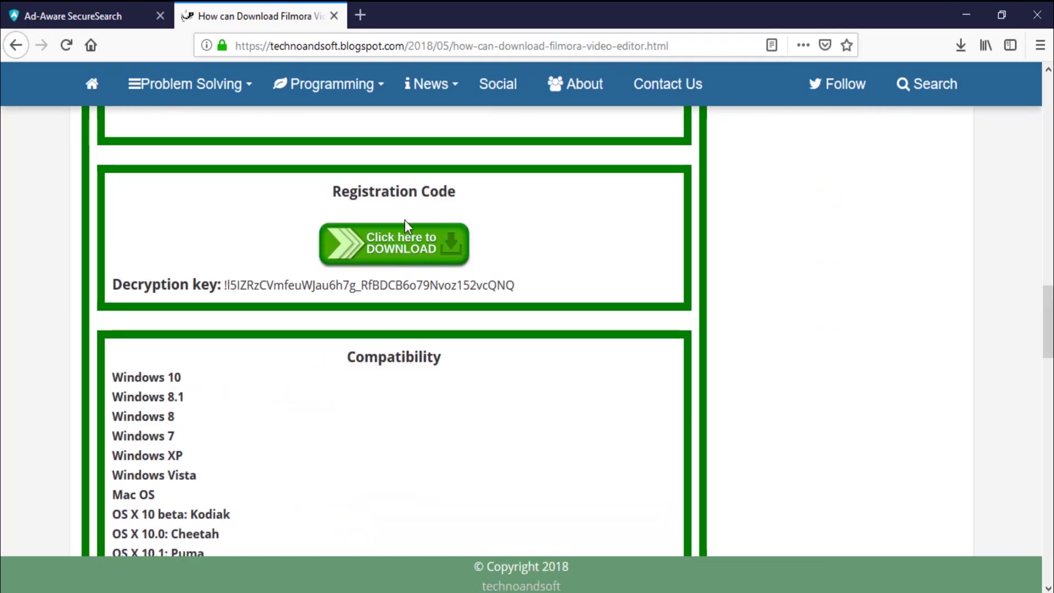
Copy the blog's decryption key and use it to decrypt the MEGA registration code link.
{"action": "left_click", "coordinate": [393, 244]}
{"action": "left_click_drag", "start_coordinate": [517, 285], "coordinate": [225, 285]}
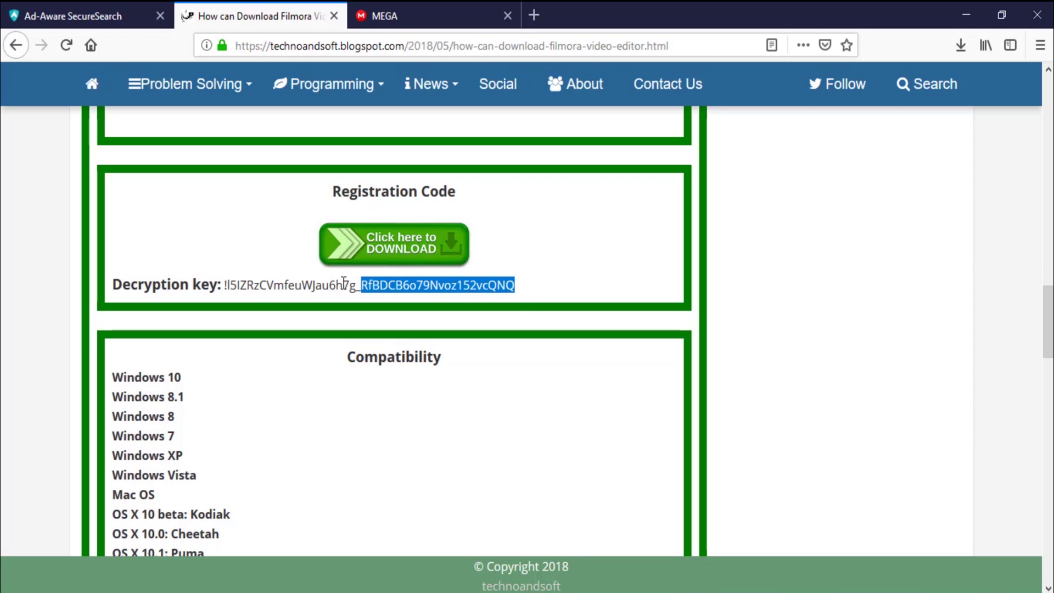
{"action": "right_click", "coordinate": [235, 285]}
{"action": "left_click", "coordinate": [264, 295]}
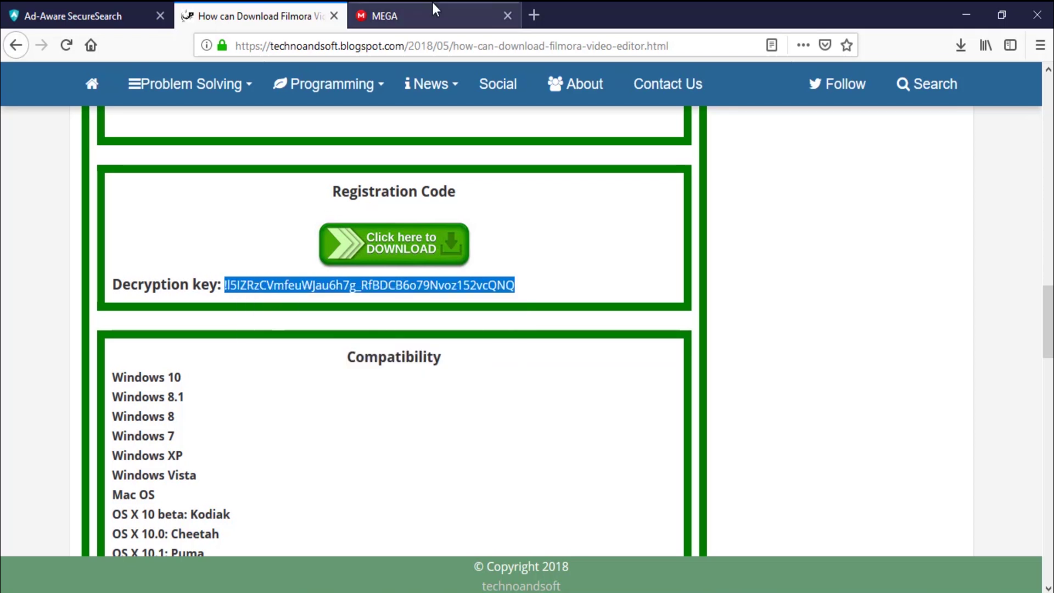
{"action": "left_click", "coordinate": [433, 16]}
{"action": "left_click", "coordinate": [486, 345]}
{"action": "key", "text": "ctrl+v"}
{"action": "left_click", "coordinate": [650, 400]}
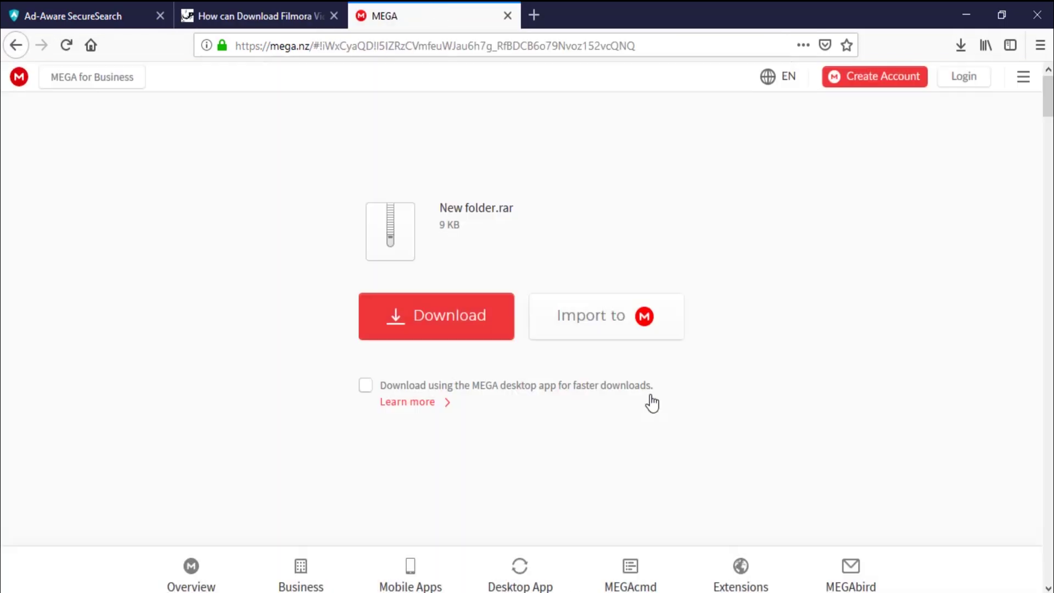
Download New folder.rar from MEGA, confirm WinRAR, then minimize Firefox.
{"action": "left_click", "coordinate": [402, 316]}
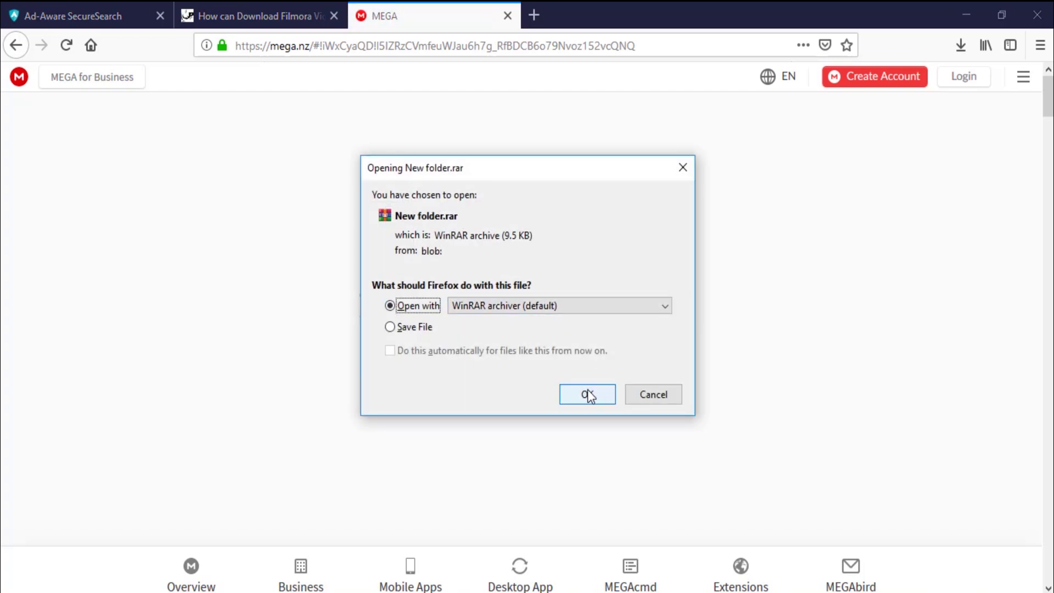
{"action": "left_click", "coordinate": [589, 396]}
{"action": "left_click", "coordinate": [960, 45]}
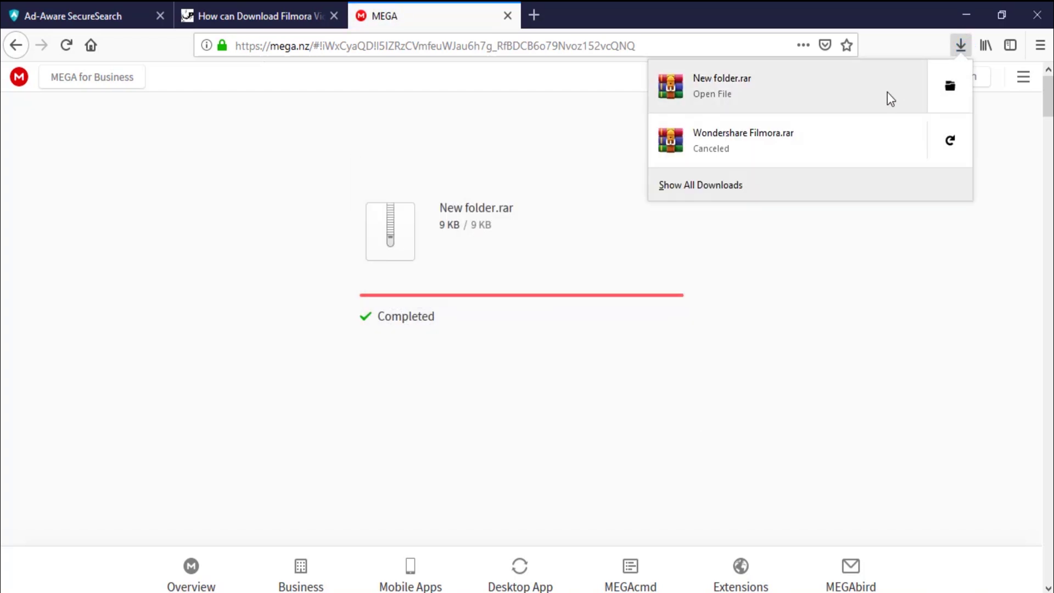
{"action": "left_click", "coordinate": [966, 15]}
In Downloads > Compressed > Wondershare Filmora, run Extract Here on the Filmora 9.0.7.4 archive.
{"action": "double_click", "coordinate": [31, 31]}
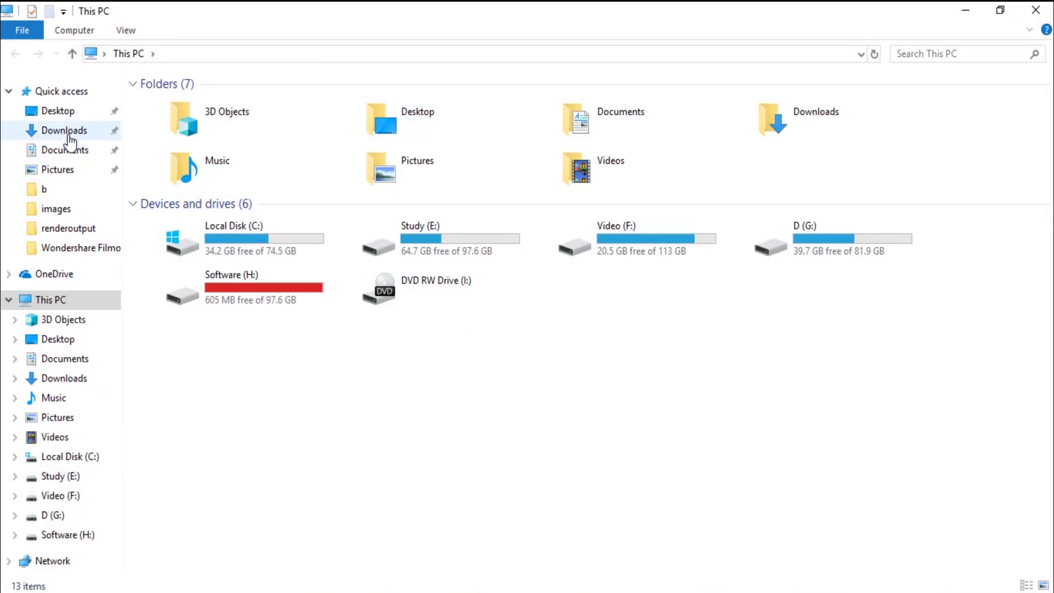
{"action": "left_click", "coordinate": [64, 130]}
{"action": "double_click", "coordinate": [176, 105]}
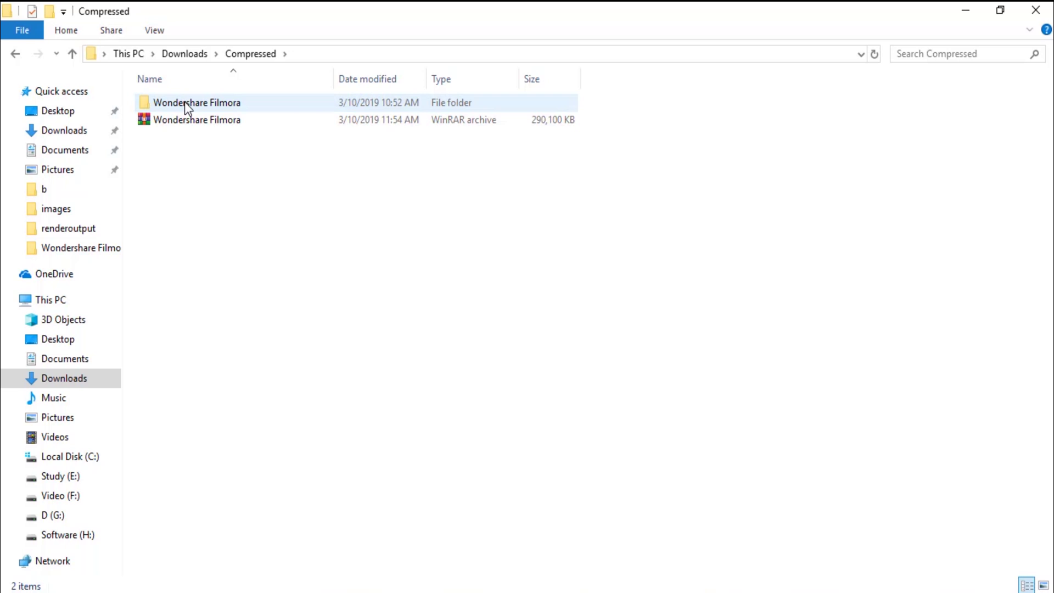
{"action": "double_click", "coordinate": [184, 101]}
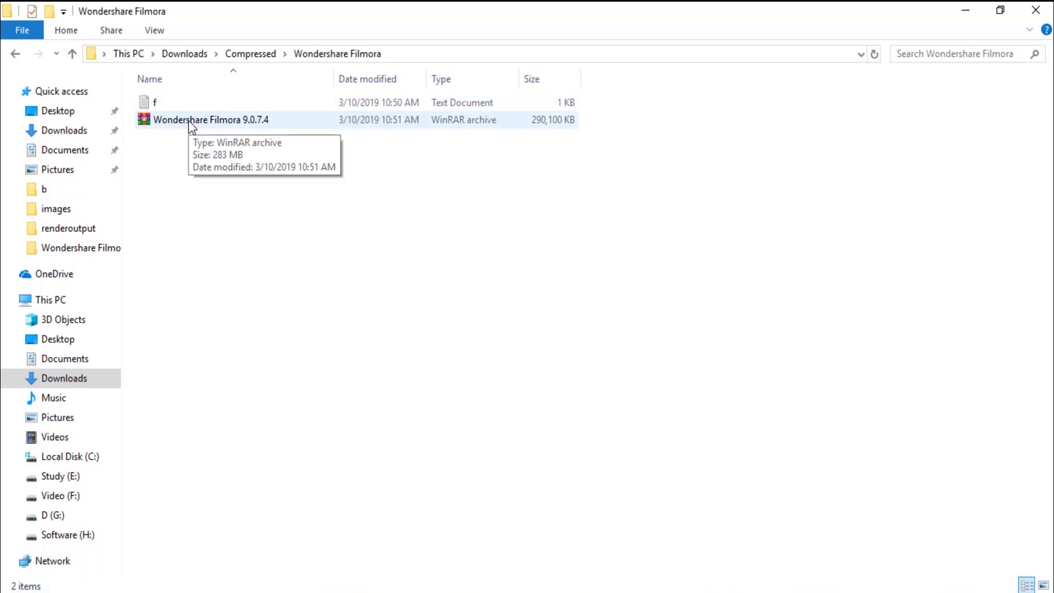
{"action": "left_click", "coordinate": [188, 120]}
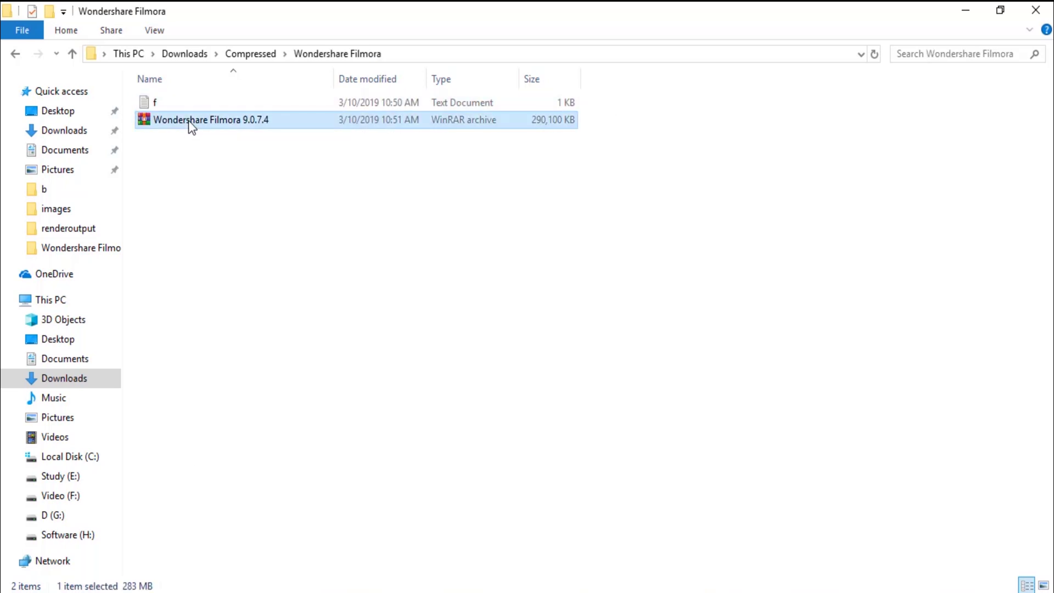
{"action": "right_click", "coordinate": [189, 121]}
{"action": "left_click", "coordinate": [228, 187]}
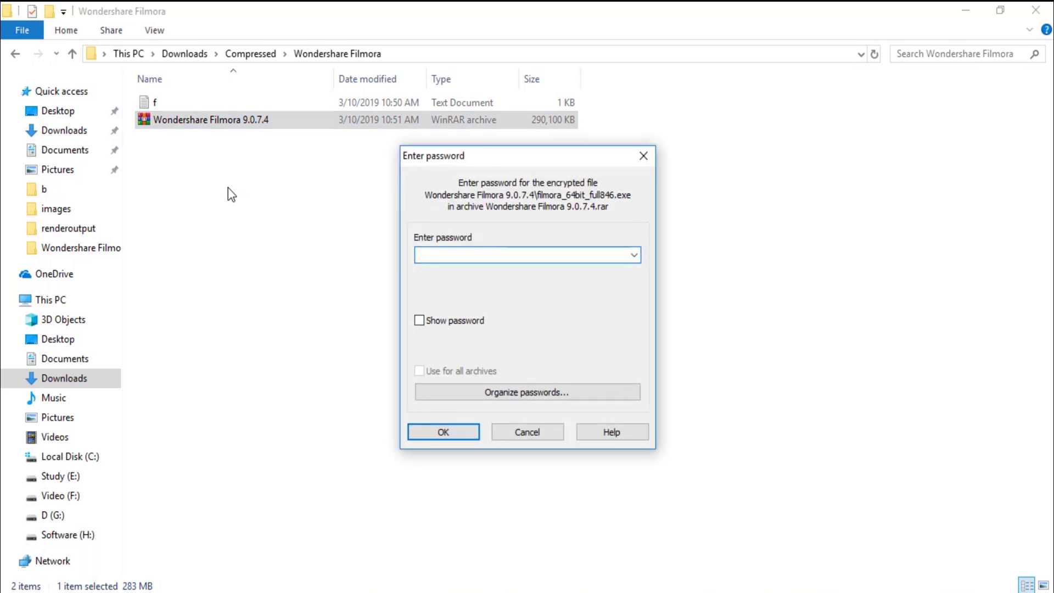
Copy the password from text file f and enter it to start extraction.
{"action": "double_click", "coordinate": [173, 105]}
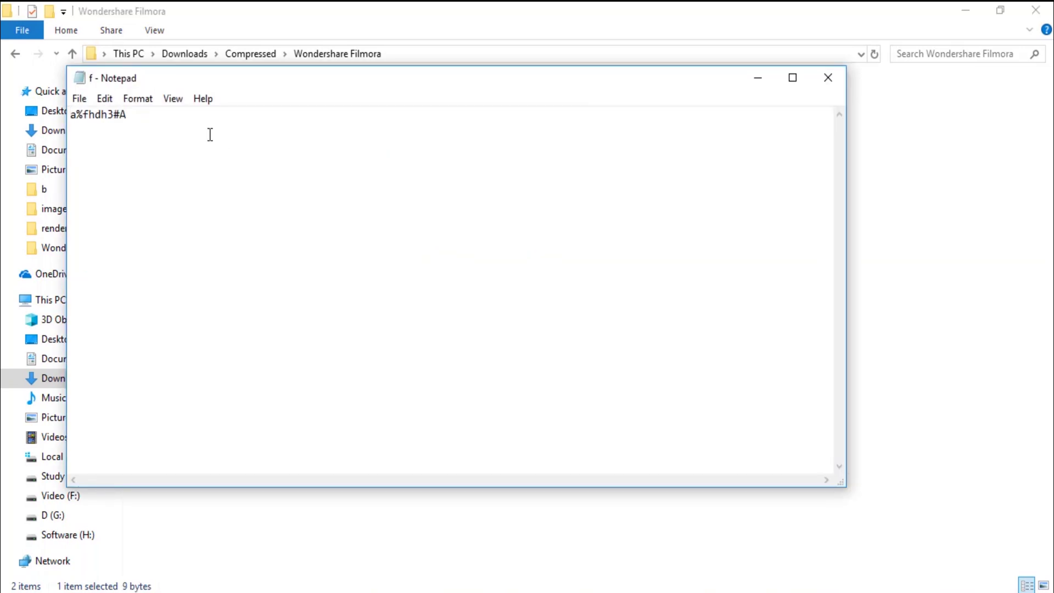
{"action": "key", "text": "ctrl+a"}
{"action": "key", "text": "ctrl+c"}
{"action": "left_click", "coordinate": [209, 134]}
{"action": "key", "text": "ctrl+a"}
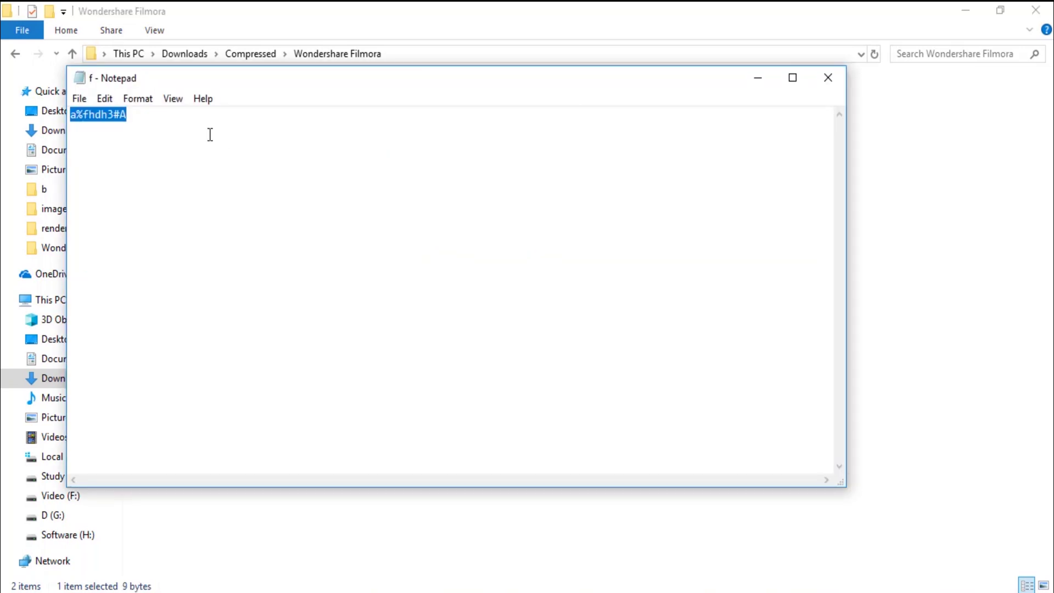
{"action": "left_click", "coordinate": [827, 78]}
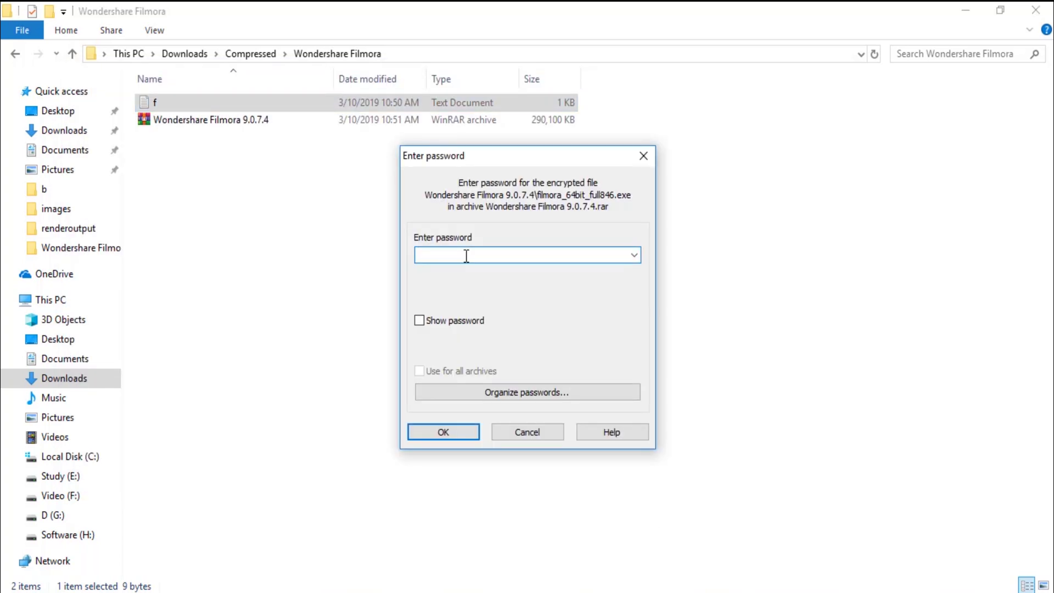
{"action": "key", "text": "ctrl+v"}
{"action": "left_click", "coordinate": [442, 432]}
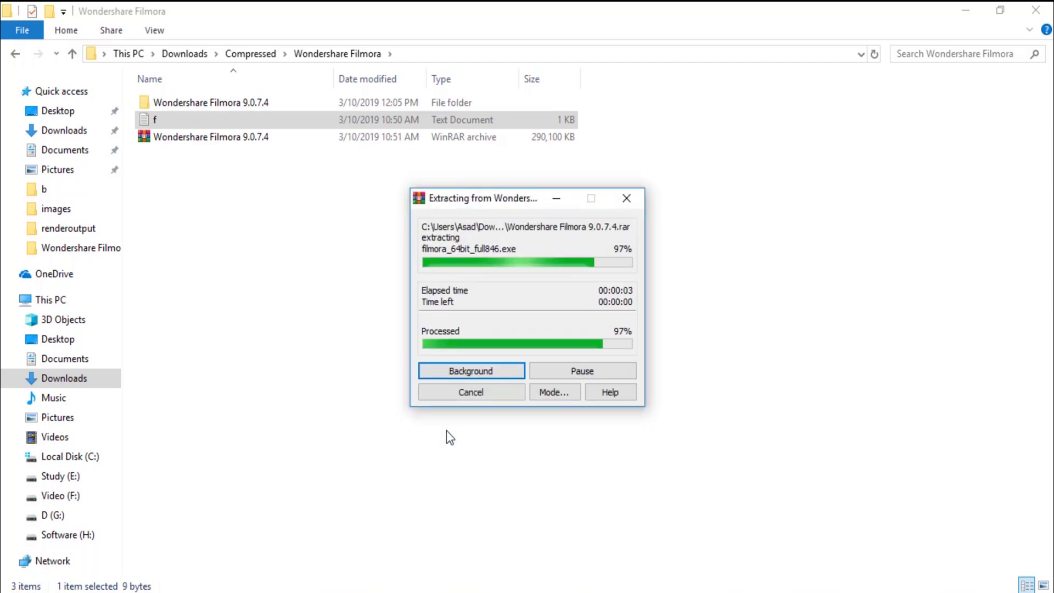
Run the filmora_64bit_full846 installer as administrator from the extracted folder.
{"action": "double_click", "coordinate": [189, 102]}
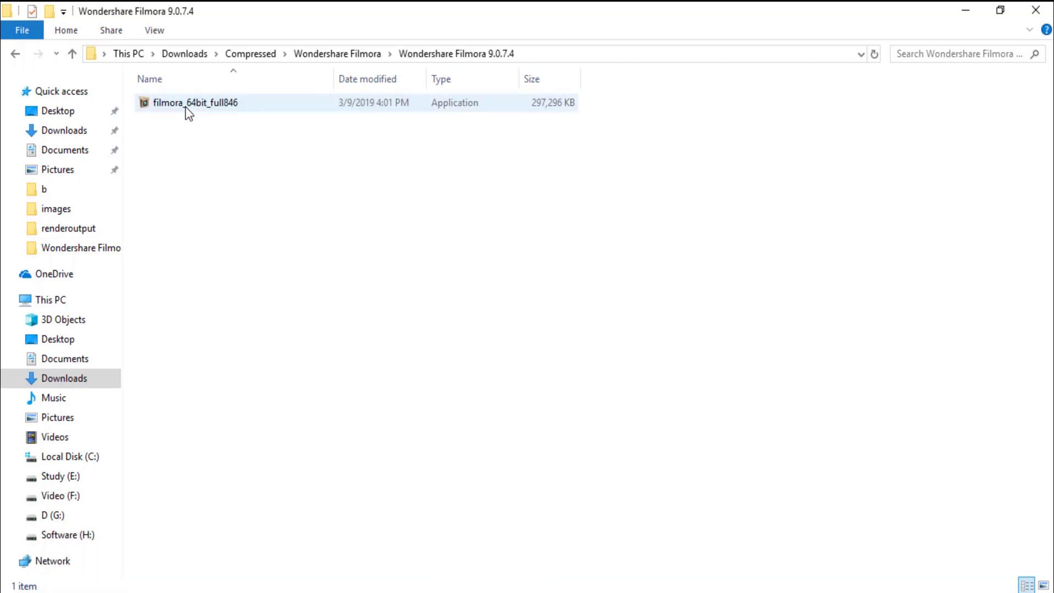
{"action": "left_click", "coordinate": [188, 105]}
{"action": "right_click", "coordinate": [189, 105]}
{"action": "left_click", "coordinate": [254, 141]}
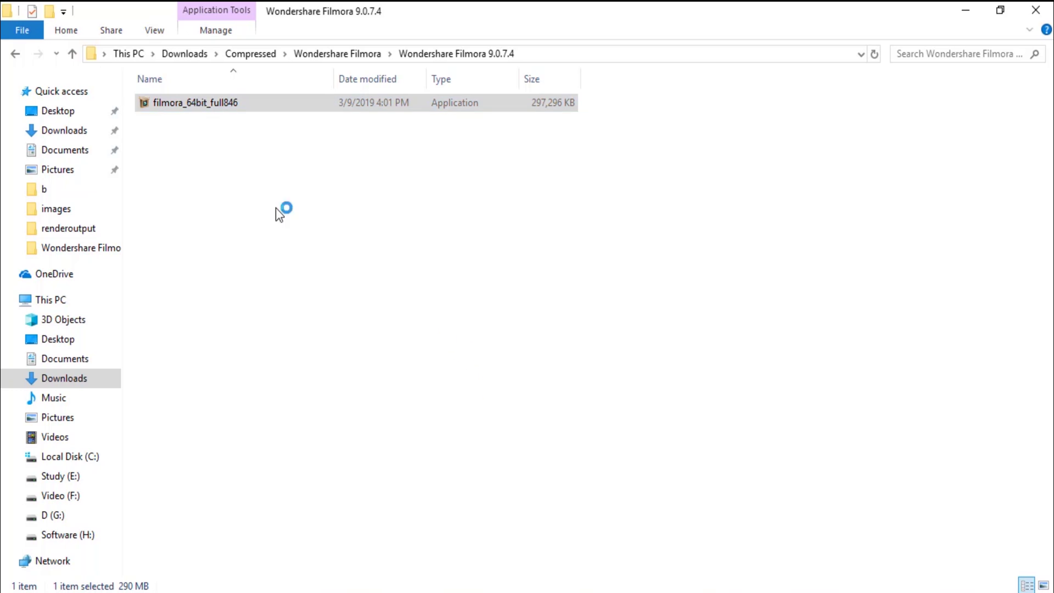
{"action": "left_click", "coordinate": [203, 107]}
Confirm the language, accept the license, install to the default folder, and launch Filmora9.
{"action": "key", "text": "Return"}
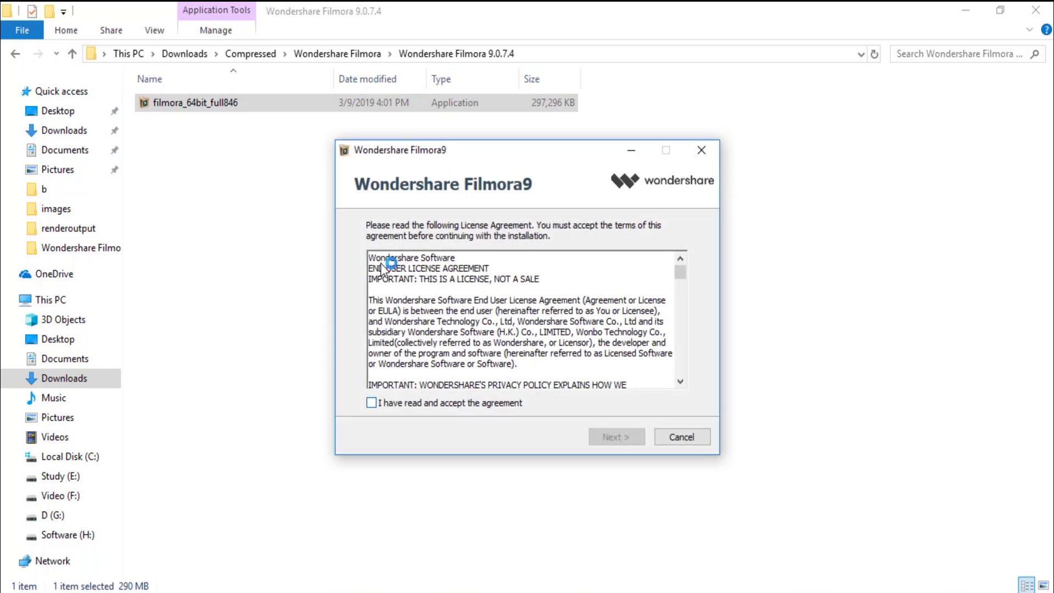
{"action": "key", "text": "space"}
{"action": "key", "text": "Return"}
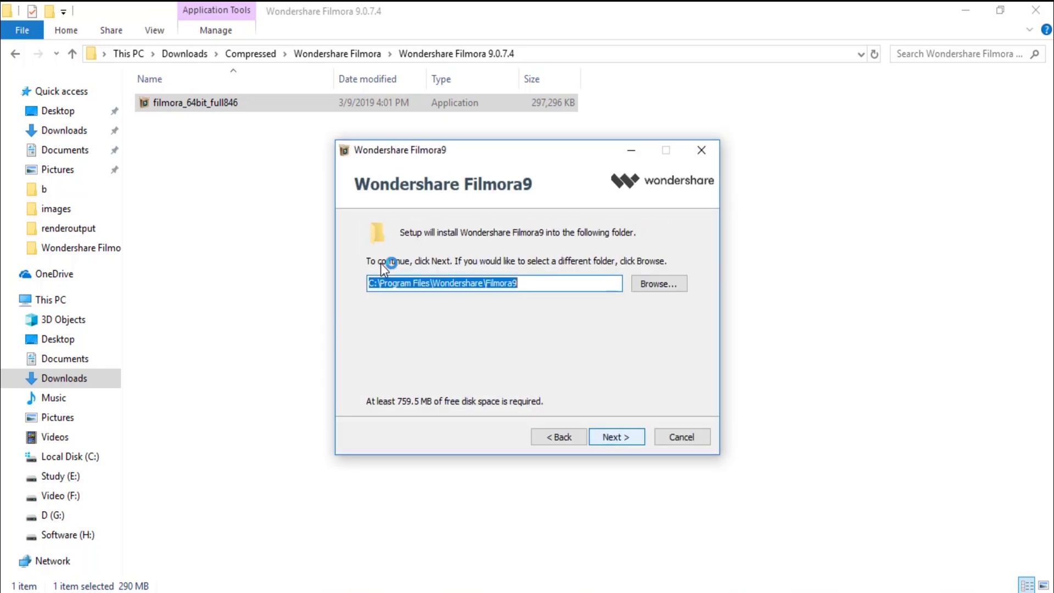
{"action": "key", "text": "Return"}
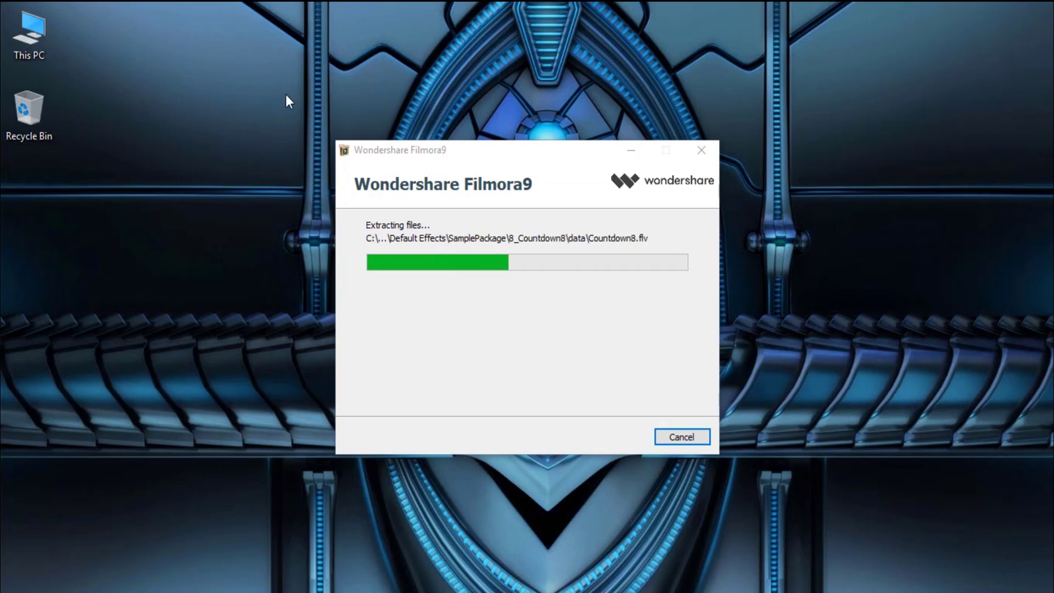
{"action": "key", "text": "Return"}
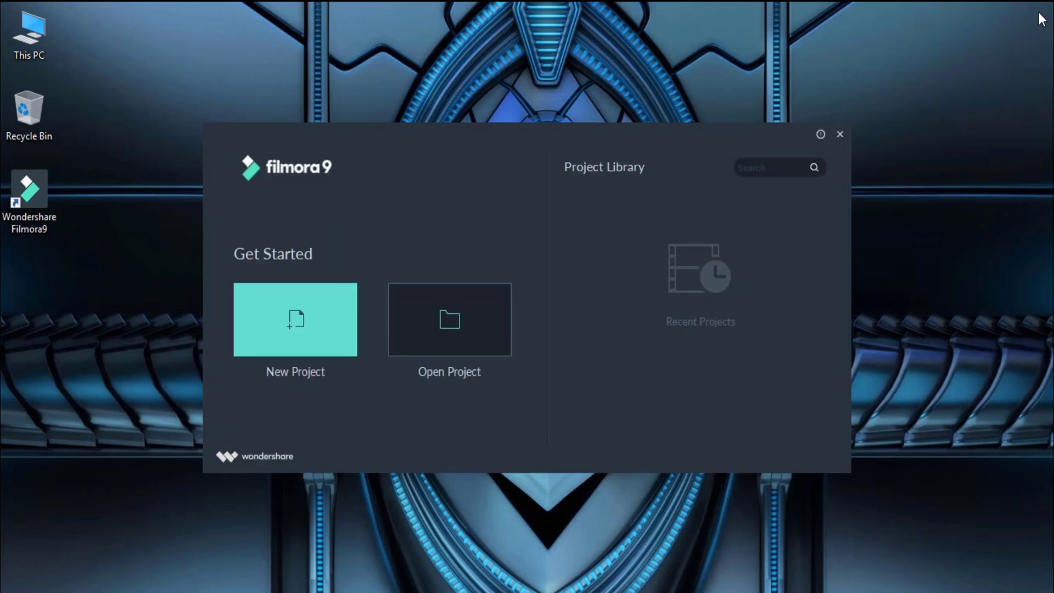
Create a new project, open Sample Colors, try List View, then return to Large Thumbnail View.
{"action": "left_click", "coordinate": [311, 317]}
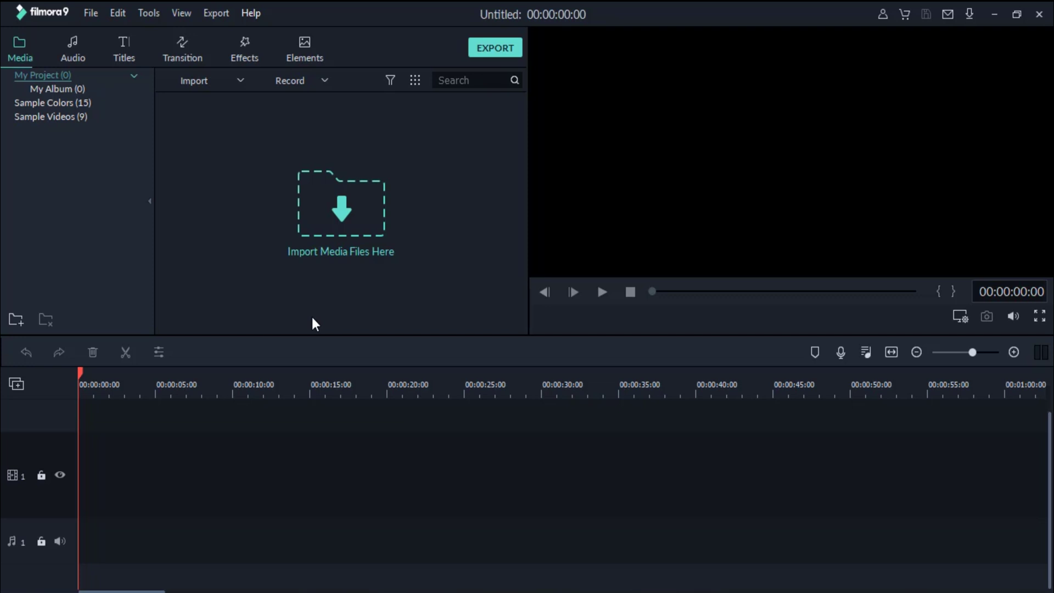
{"action": "left_click", "coordinate": [52, 103]}
{"action": "left_click", "coordinate": [416, 79]}
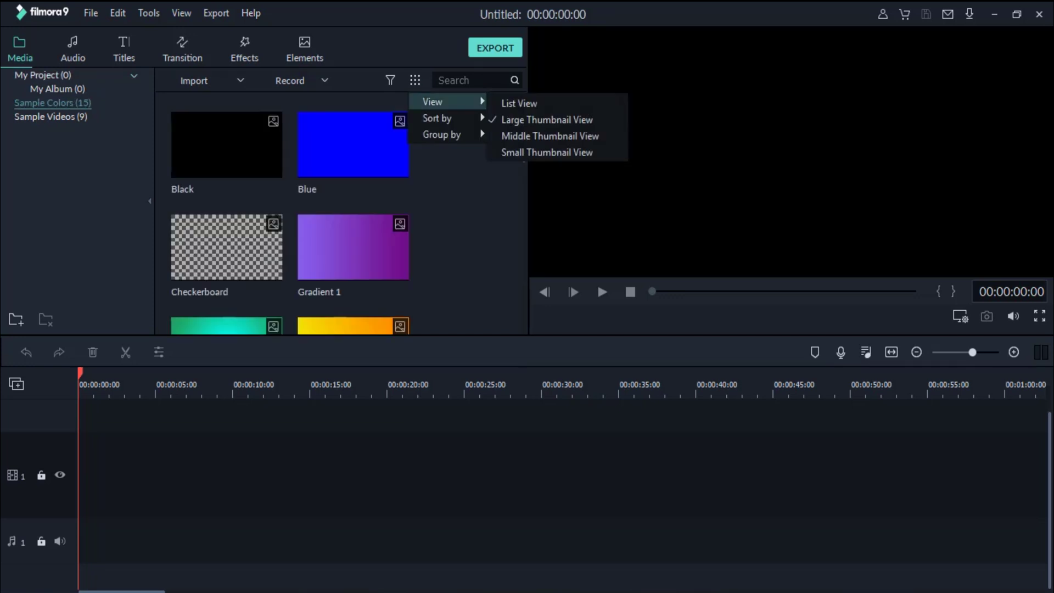
{"action": "left_click", "coordinate": [518, 102]}
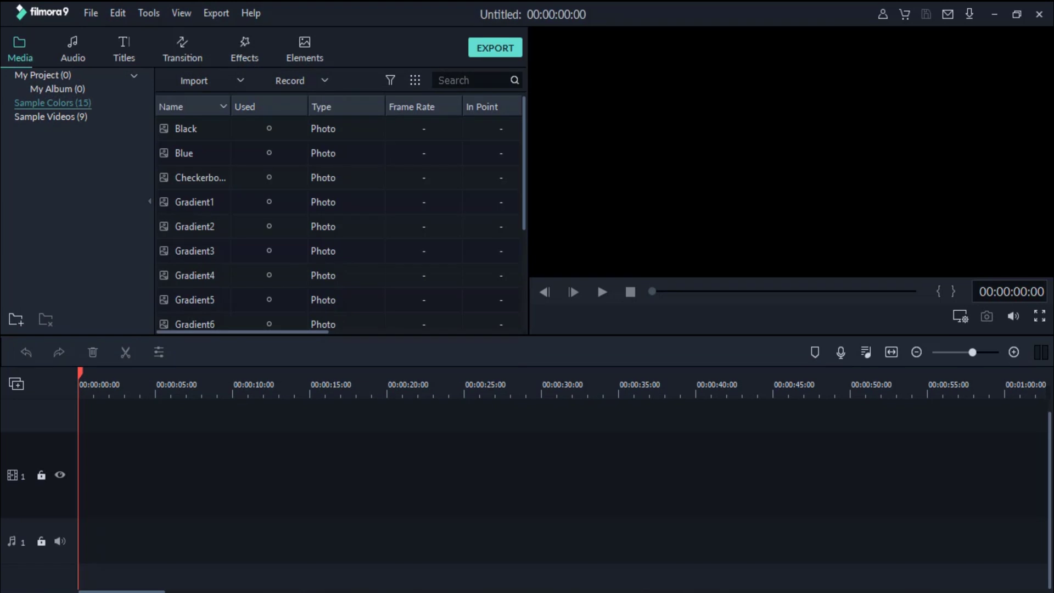
{"action": "left_click", "coordinate": [415, 80]}
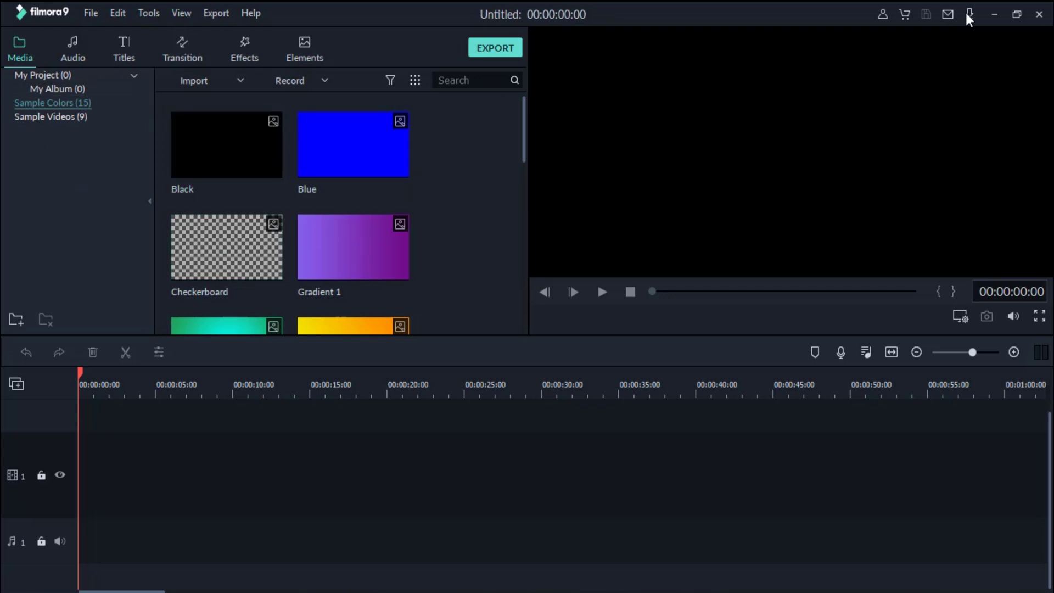
{"action": "mouse_move", "coordinate": [444, 101]}
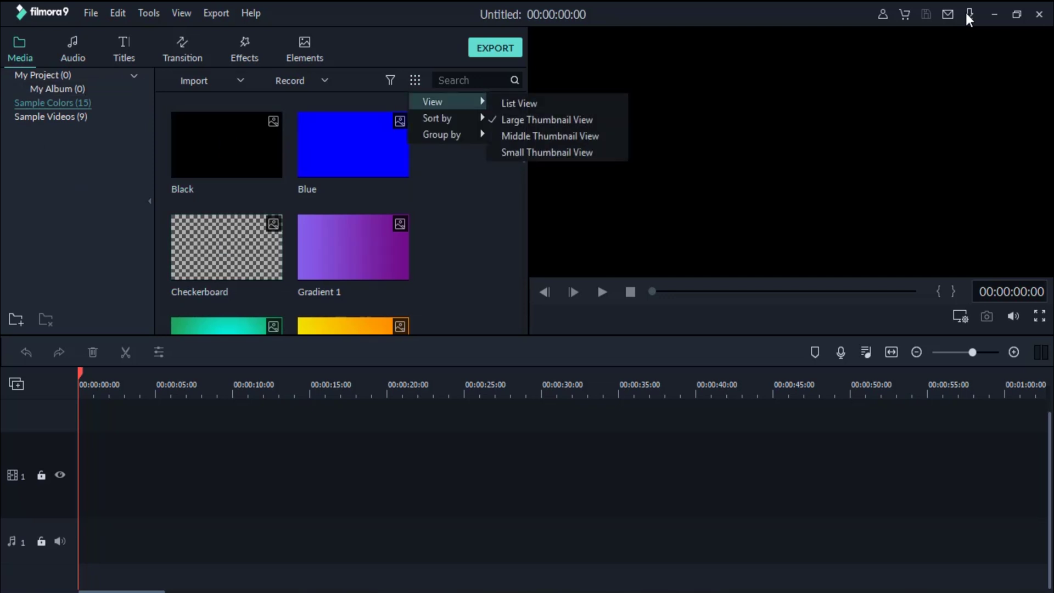
{"action": "left_click", "coordinate": [519, 102]}
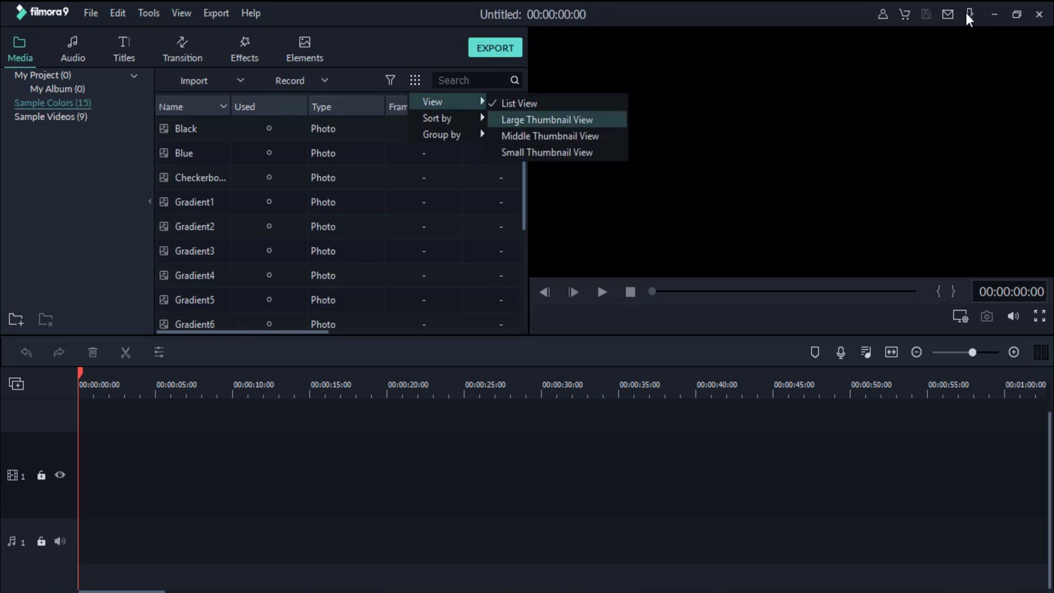
{"action": "left_click", "coordinate": [546, 119]}
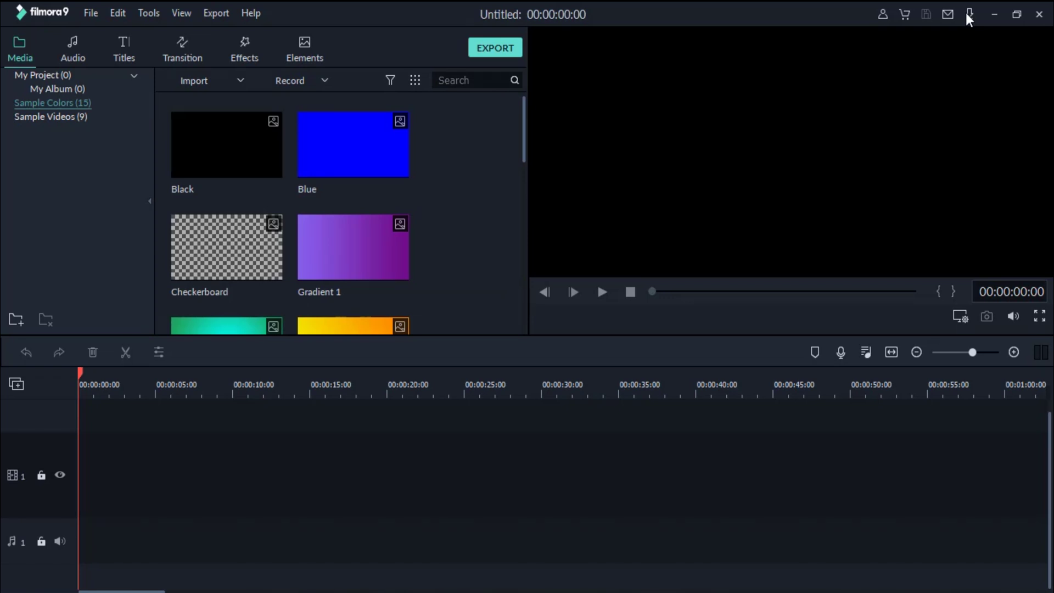
Browse the Audio, Titles, Transition, Effects and Elements tabs, checking each one's View menu.
{"action": "left_click", "coordinate": [73, 48]}
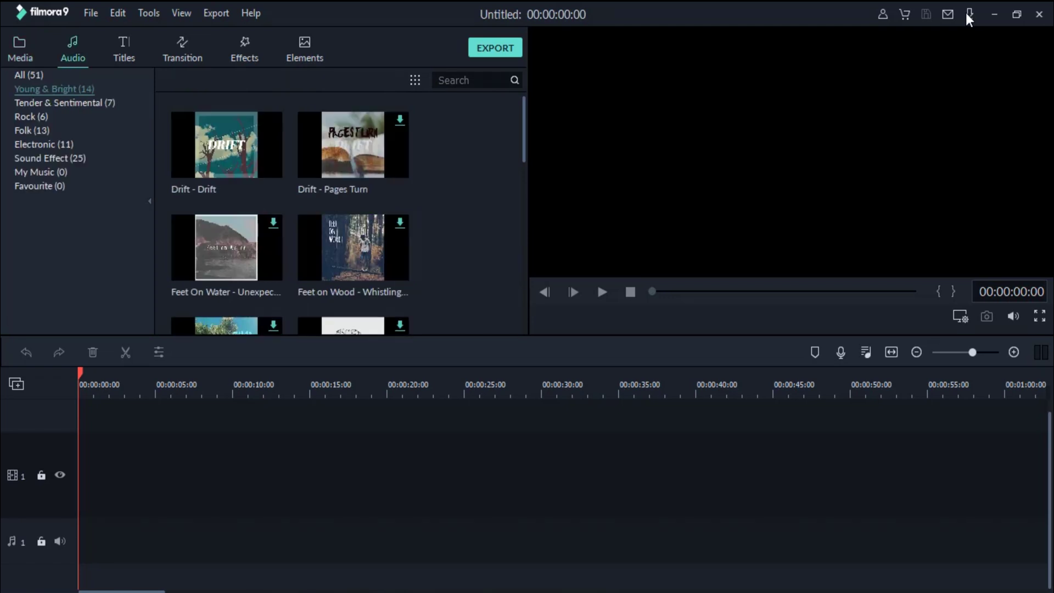
{"action": "left_click", "coordinate": [415, 80]}
{"action": "mouse_move", "coordinate": [443, 101]}
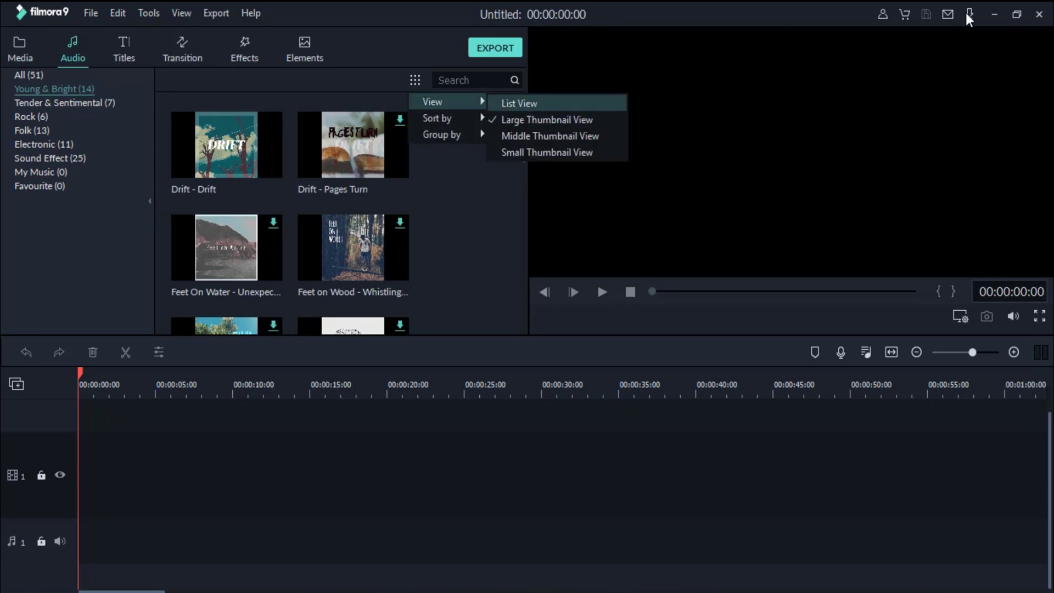
{"action": "left_click", "coordinate": [124, 48]}
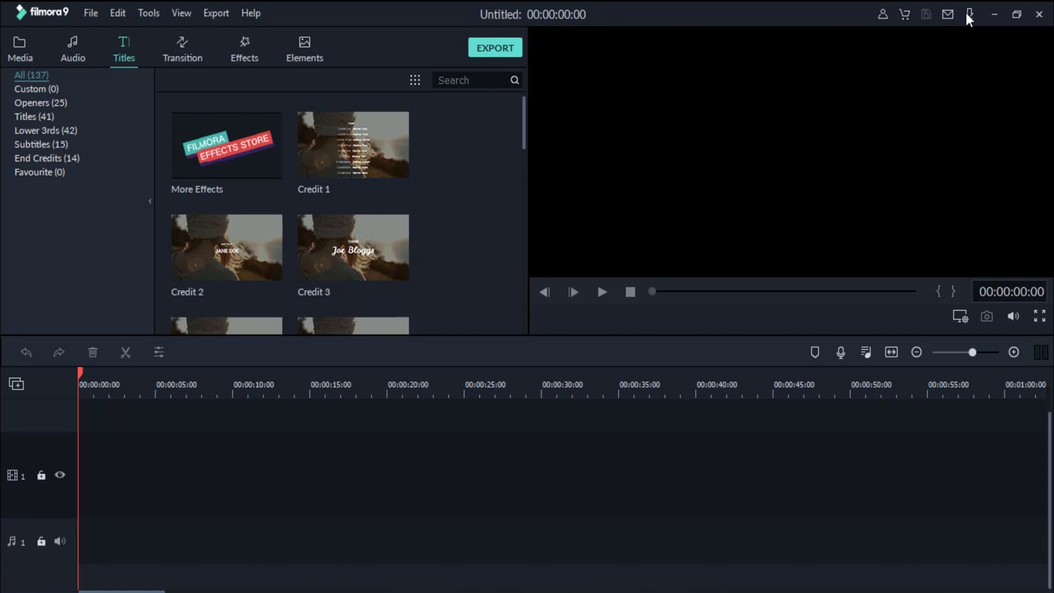
{"action": "left_click", "coordinate": [415, 80]}
{"action": "mouse_move", "coordinate": [445, 101]}
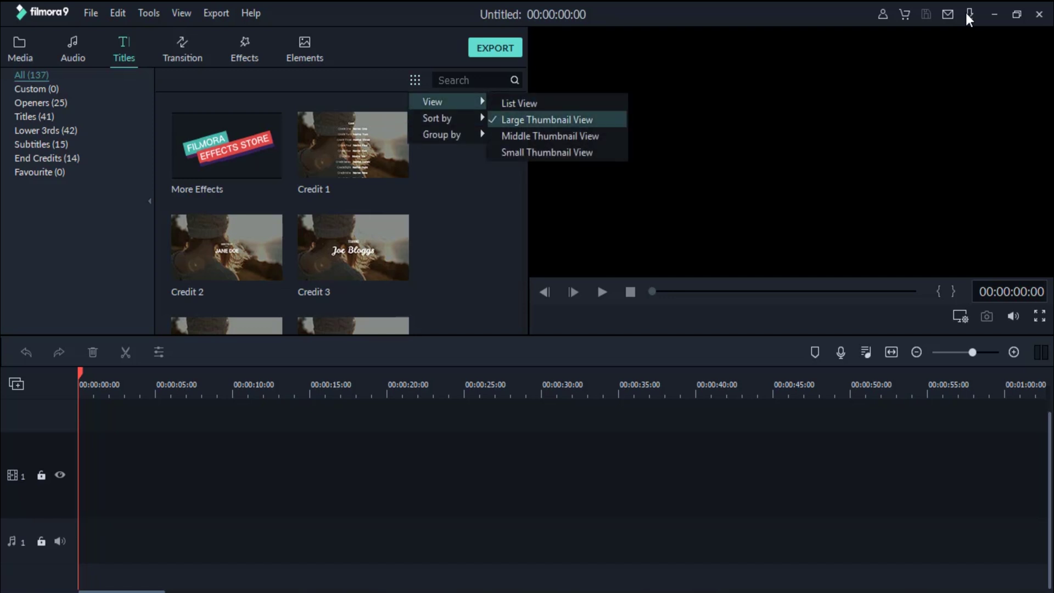
{"action": "left_click", "coordinate": [181, 48]}
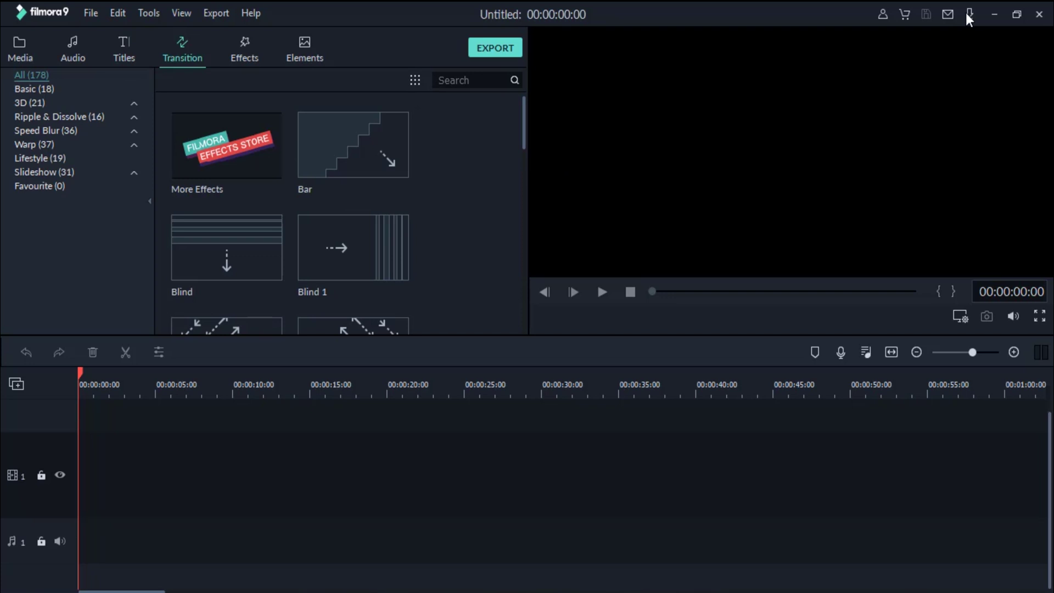
{"action": "left_click", "coordinate": [414, 79]}
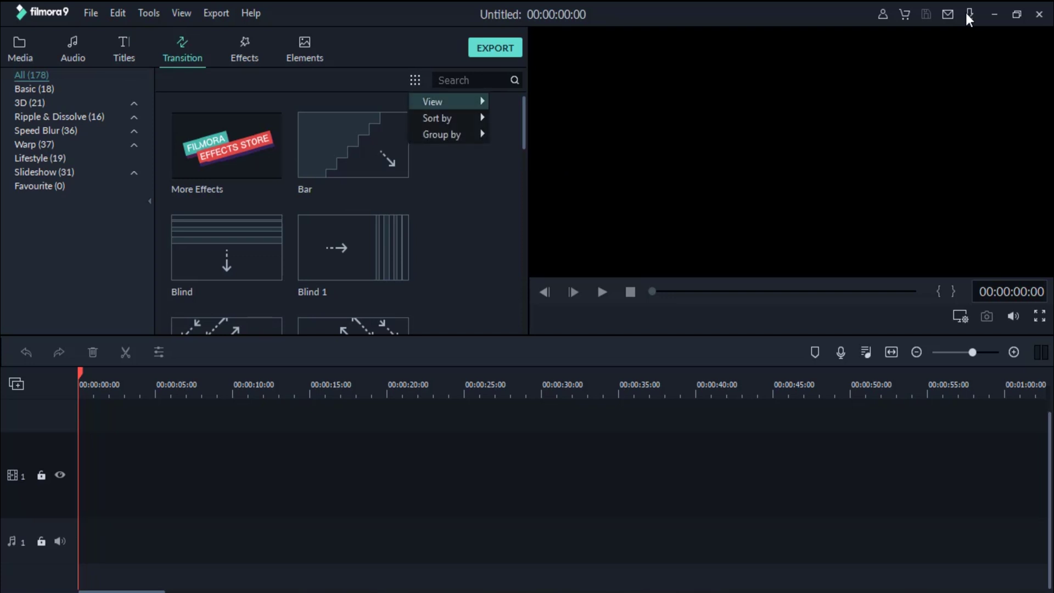
{"action": "mouse_move", "coordinate": [432, 101]}
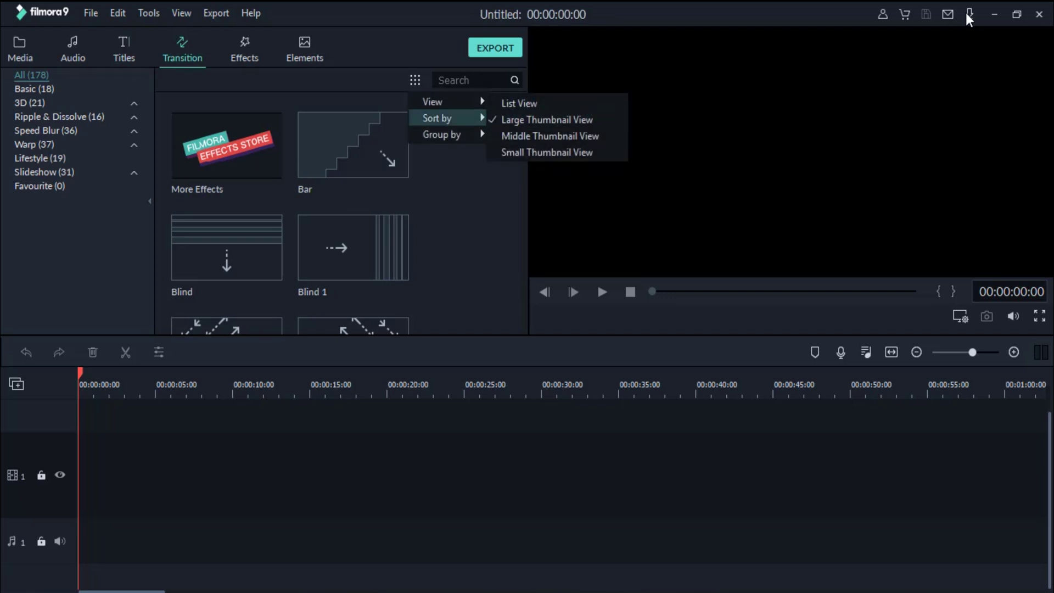
{"action": "left_click", "coordinate": [244, 48]}
{"action": "left_click", "coordinate": [415, 80]}
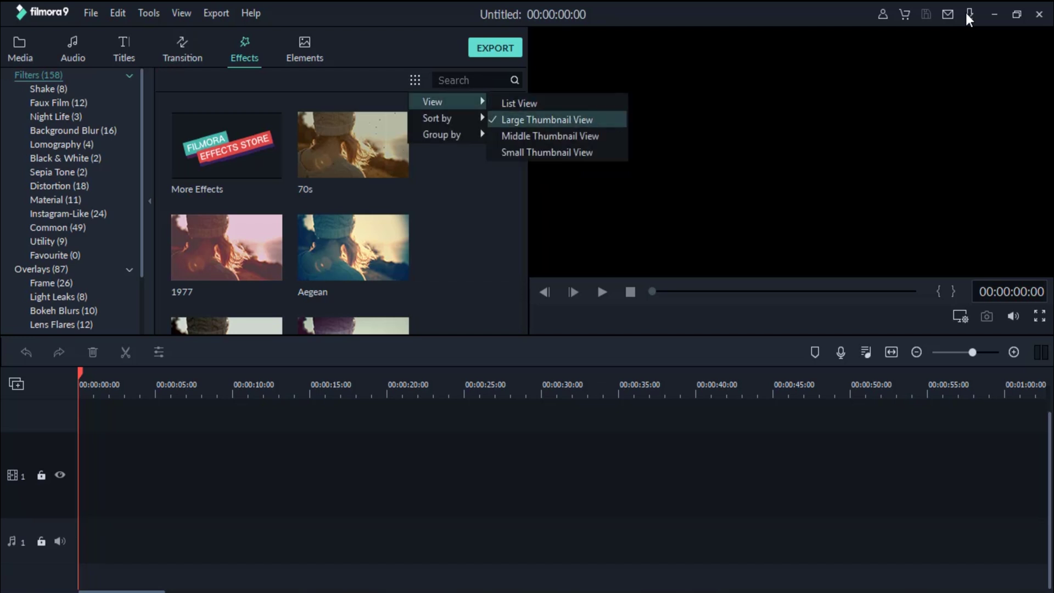
{"action": "left_click", "coordinate": [304, 47]}
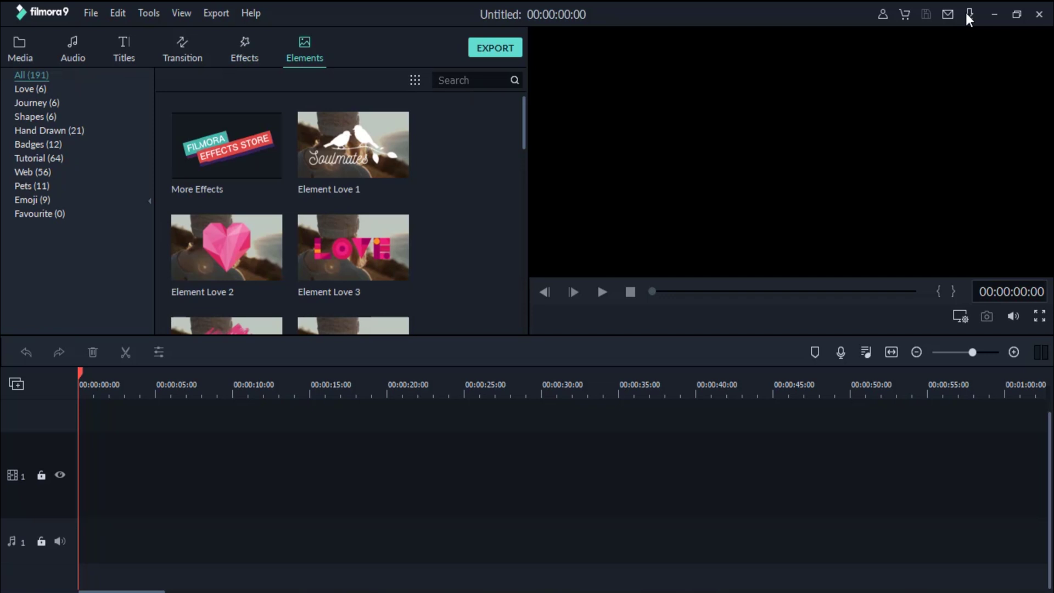
{"action": "left_click", "coordinate": [415, 80]}
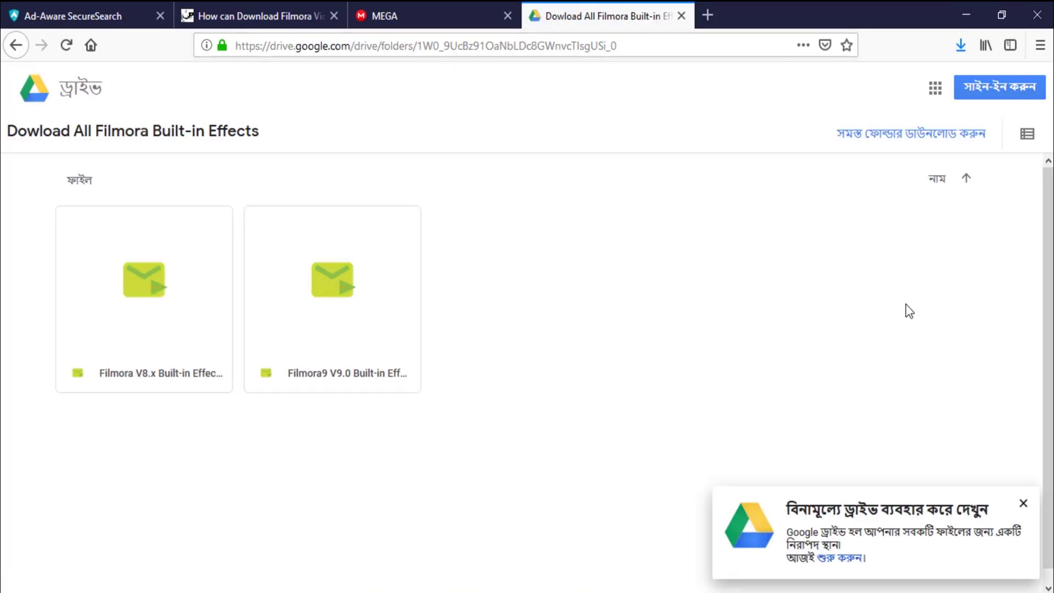
Download the 1.01 GB Filmora9 V9.0 effects pack via IDM, creating the Programs folder.
{"action": "left_click", "coordinate": [1026, 504]}
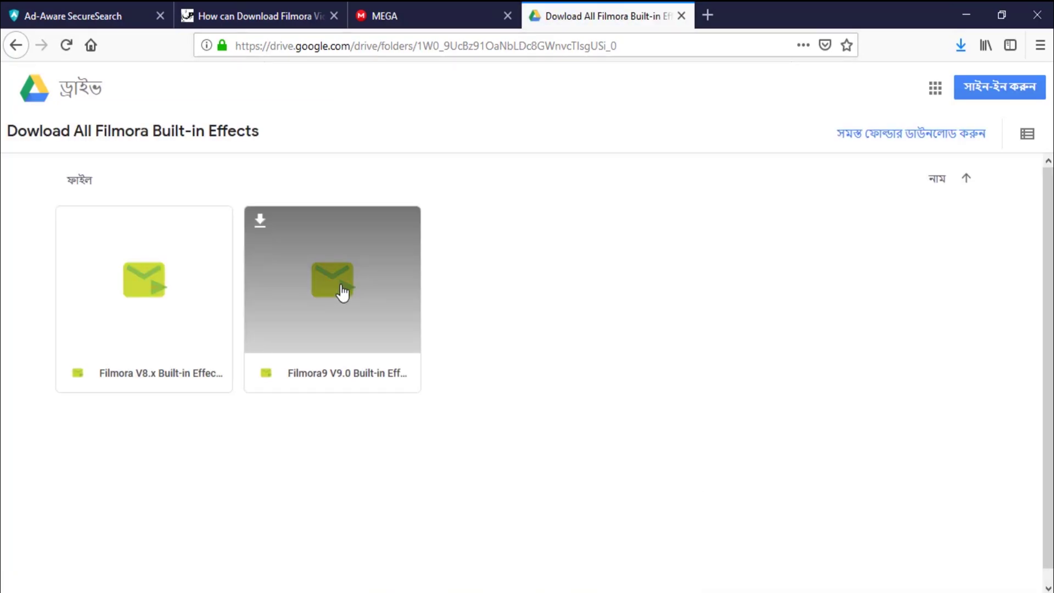
{"action": "left_click", "coordinate": [341, 290]}
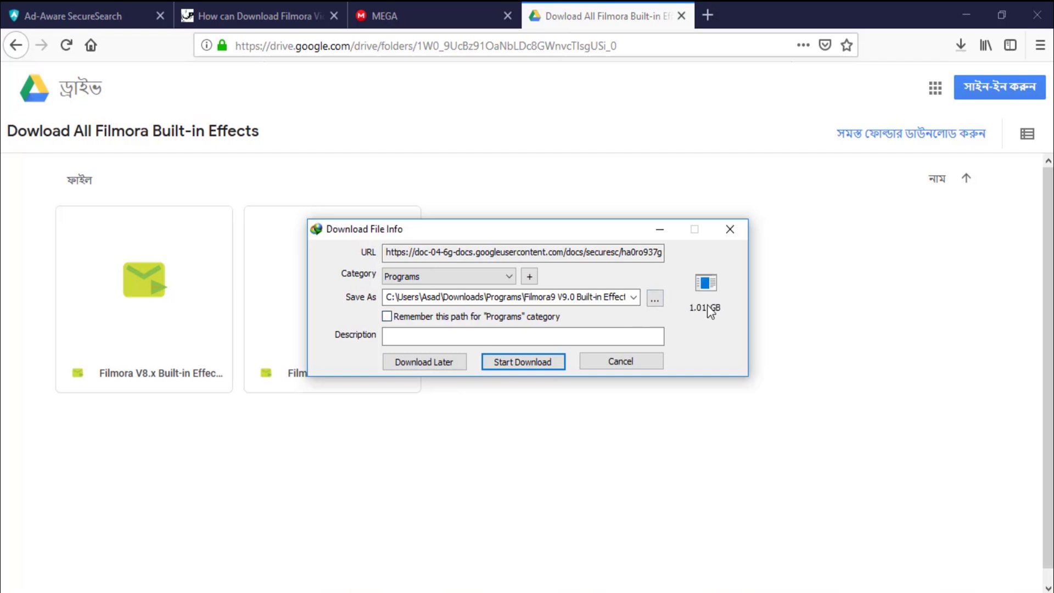
{"action": "left_click", "coordinate": [533, 362]}
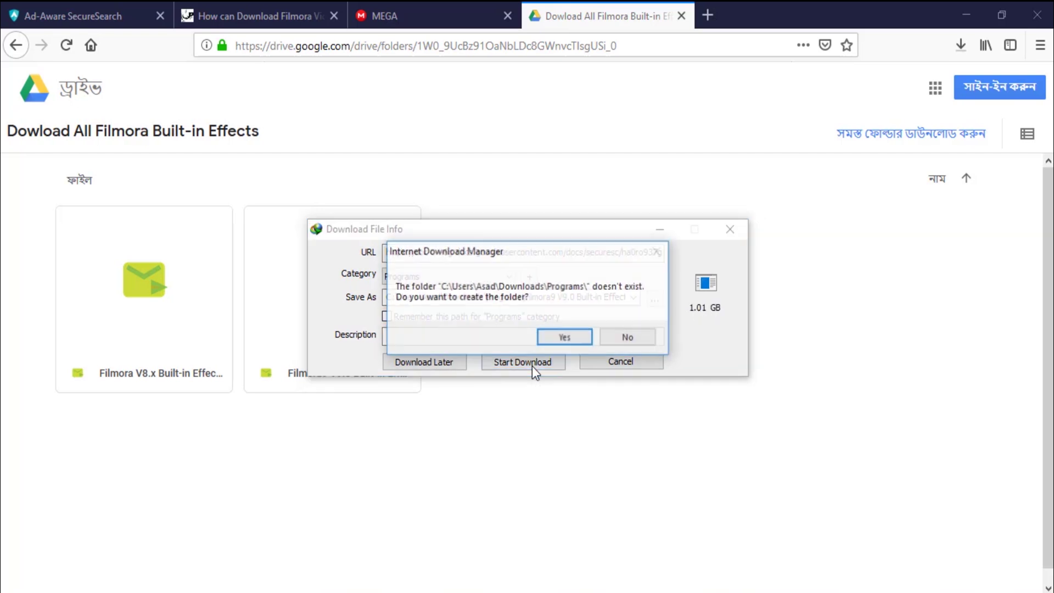
{"action": "left_click", "coordinate": [564, 337]}
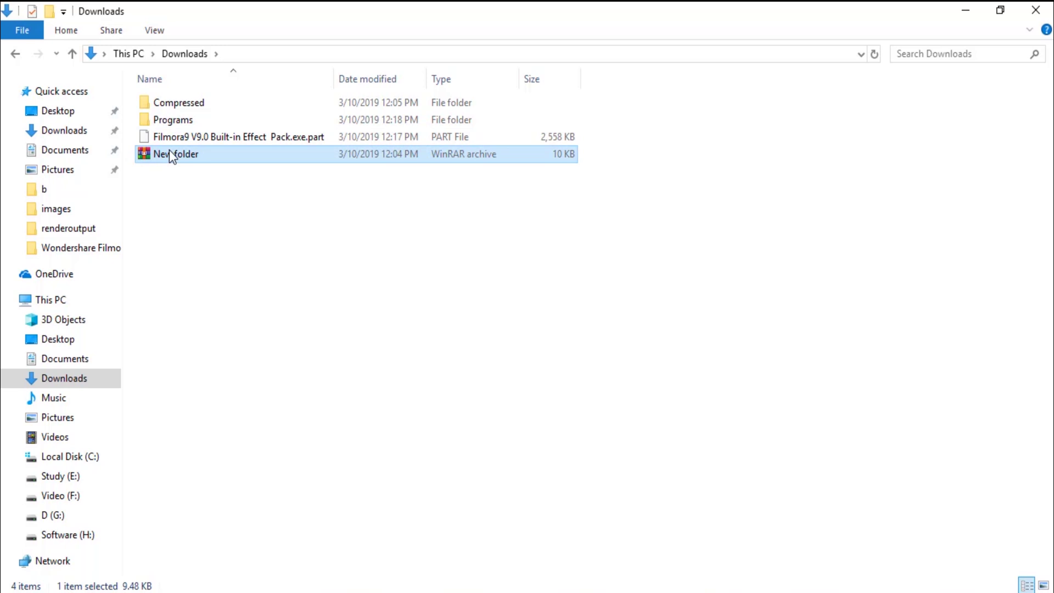
Extract New folder.rar, open New folder, and copy the password from New Text Document.
{"action": "right_click", "coordinate": [169, 150]}
{"action": "left_click", "coordinate": [230, 212]}
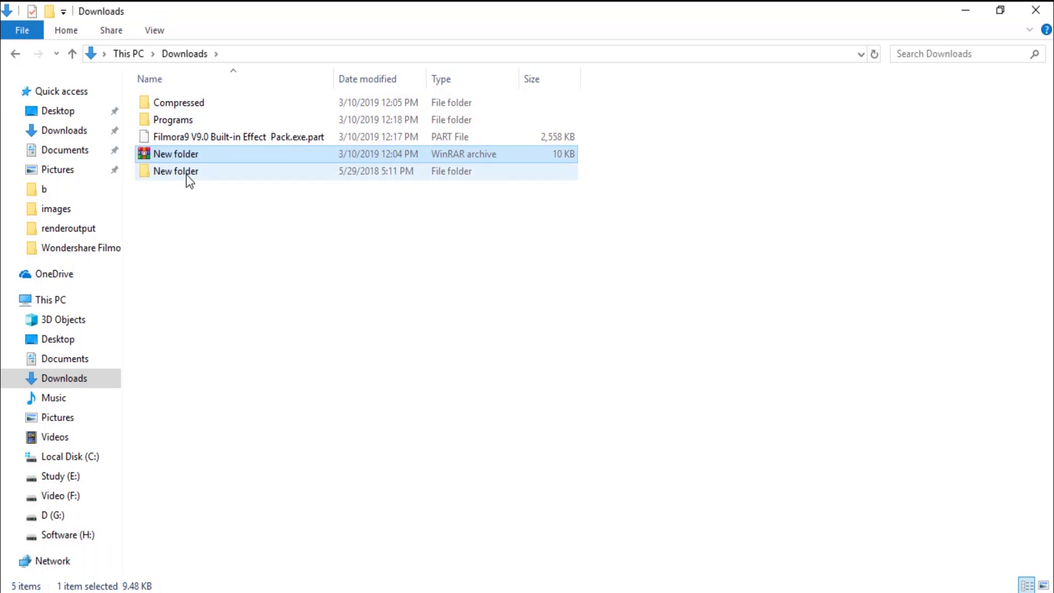
{"action": "double_click", "coordinate": [183, 171]}
{"action": "double_click", "coordinate": [178, 119]}
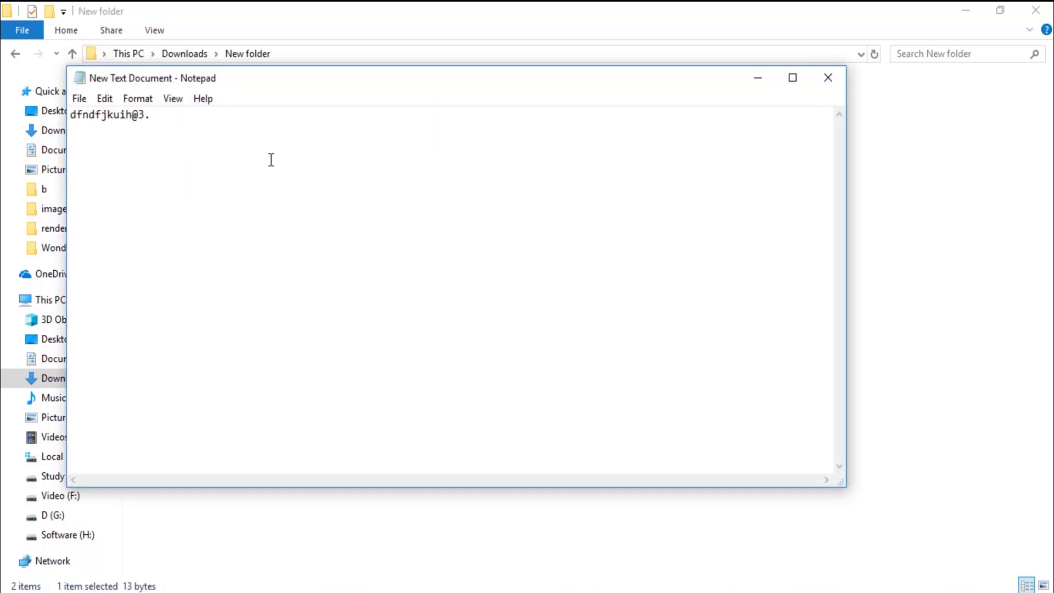
{"action": "key", "text": "ctrl+a"}
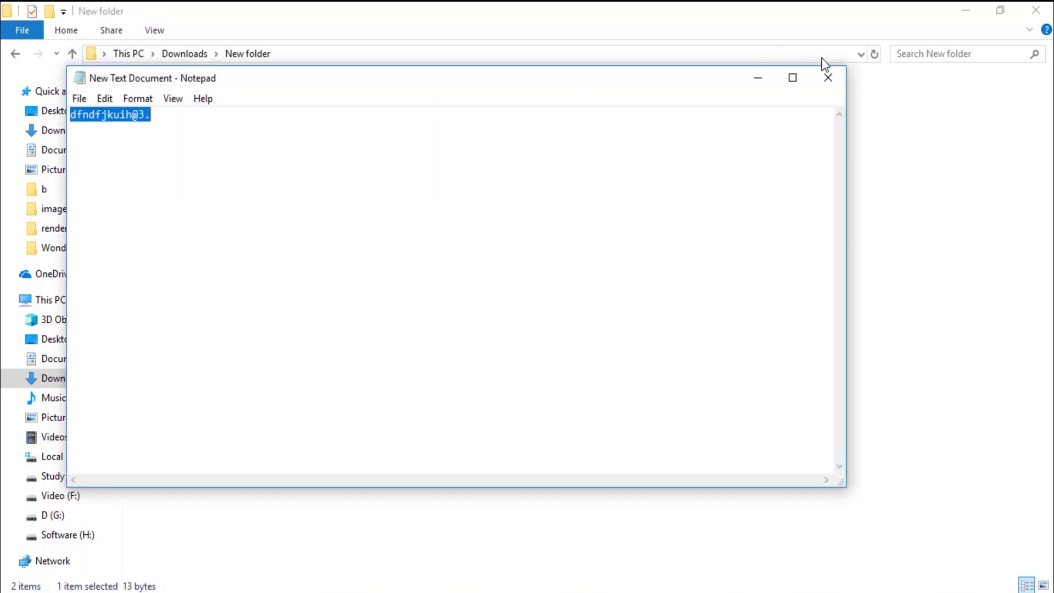
{"action": "left_click", "coordinate": [827, 77]}
Extract the inner archive here using the pasted password, then select the extracted folder.
{"action": "right_click", "coordinate": [174, 103]}
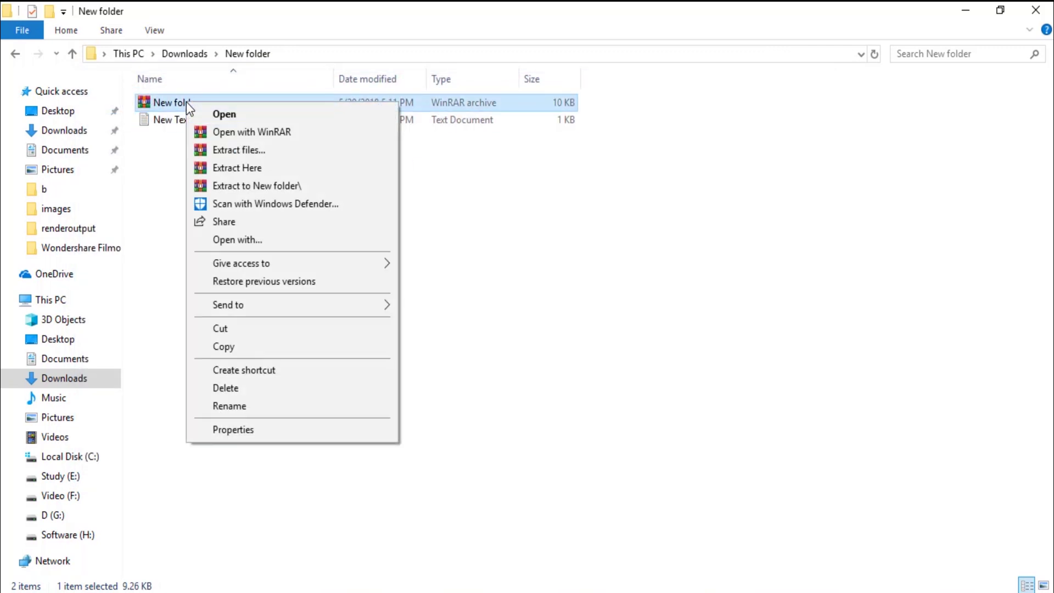
{"action": "left_click", "coordinate": [233, 169]}
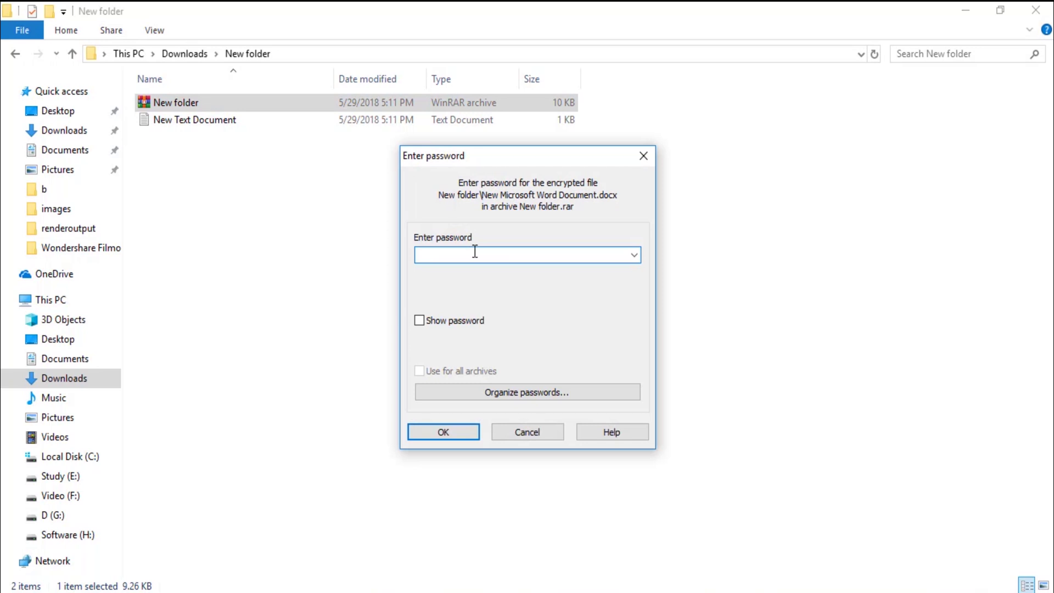
{"action": "key", "text": "ctrl+v"}
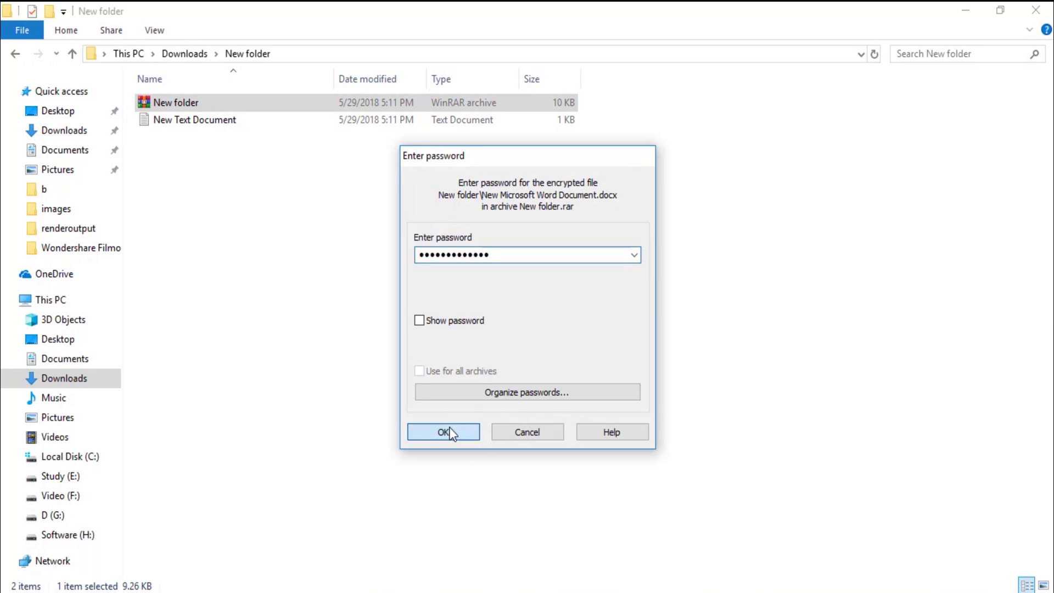
{"action": "left_click", "coordinate": [450, 431]}
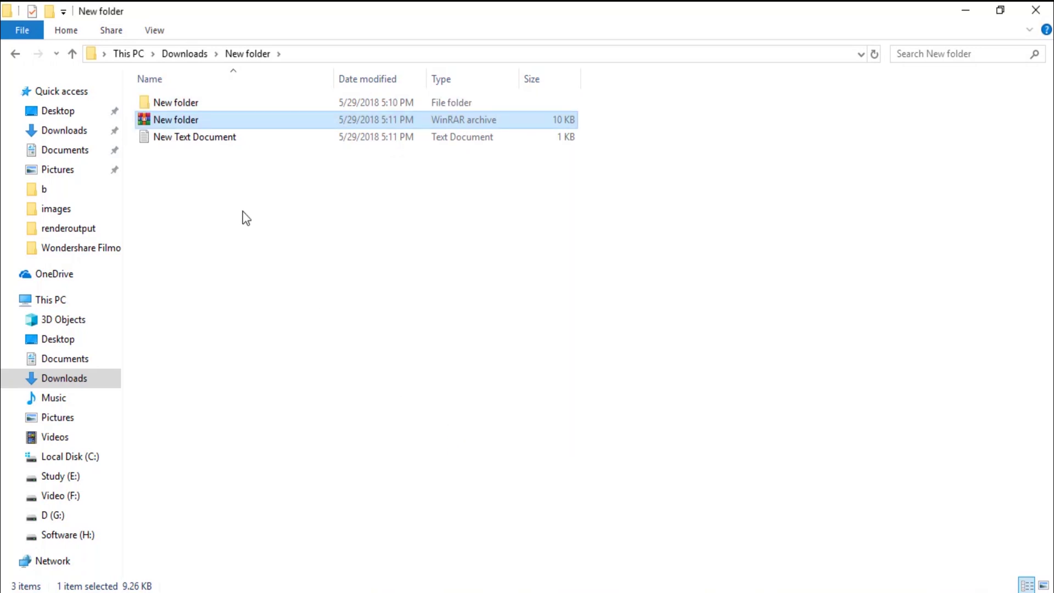
{"action": "left_click", "coordinate": [175, 102]}
Open the Word instructions, select the hosts path and 127.0.0.1 platform.wondershare.com line, then minimize.
{"action": "double_click", "coordinate": [174, 102]}
{"action": "left_click", "coordinate": [175, 102]}
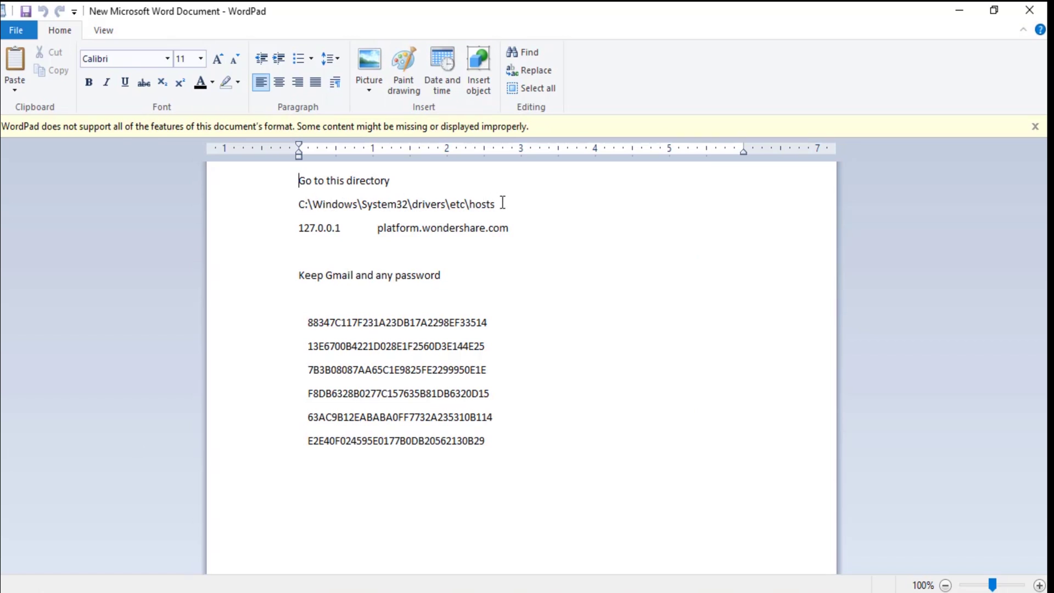
{"action": "left_click_drag", "start_coordinate": [497, 203], "coordinate": [302, 205]}
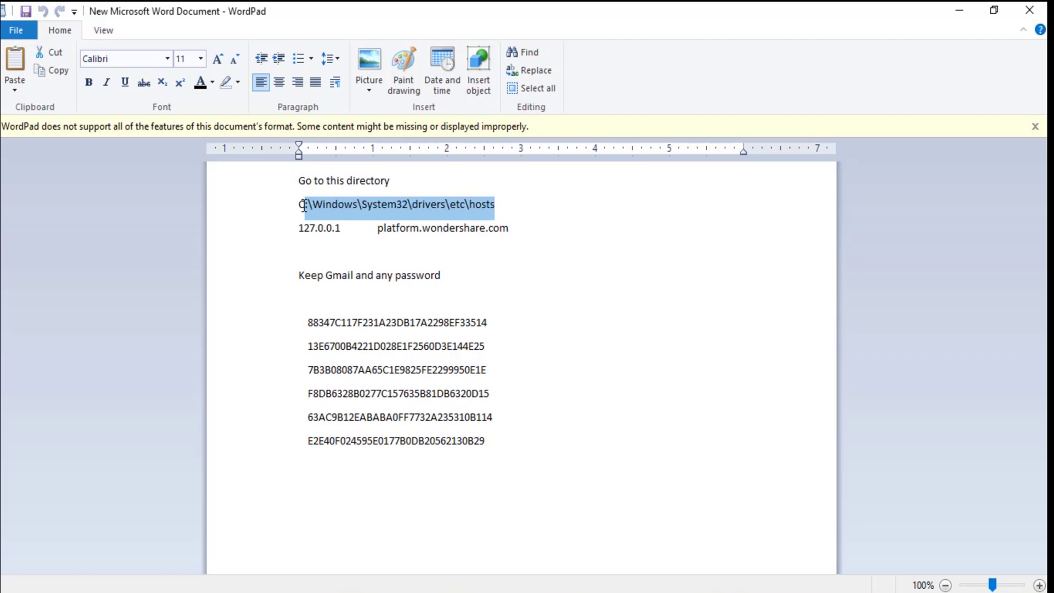
{"action": "left_click", "coordinate": [419, 181]}
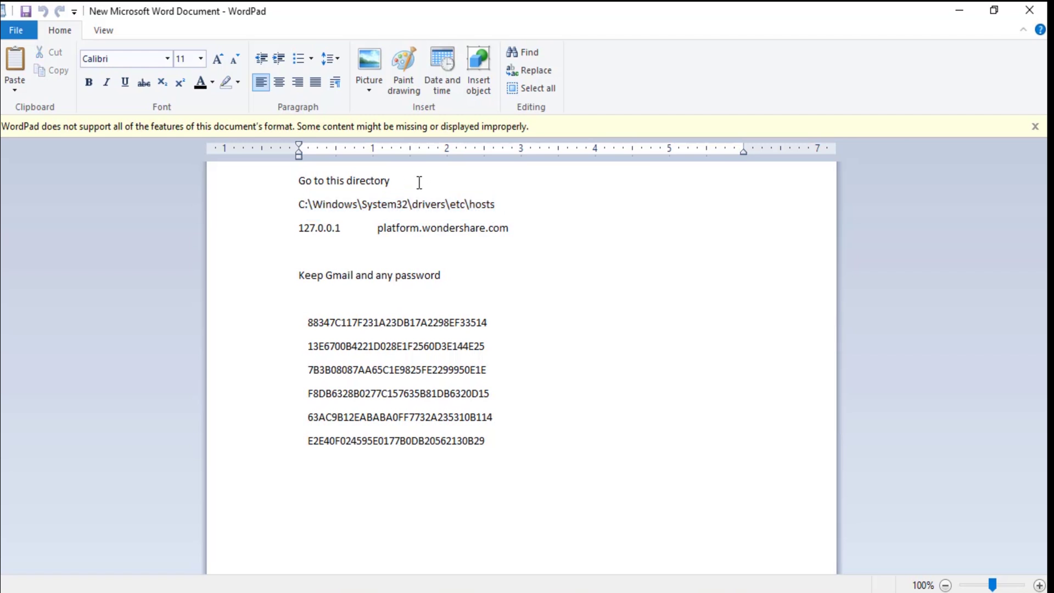
{"action": "left_click_drag", "start_coordinate": [512, 229], "coordinate": [298, 229]}
{"action": "key", "text": "ctrl+c"}
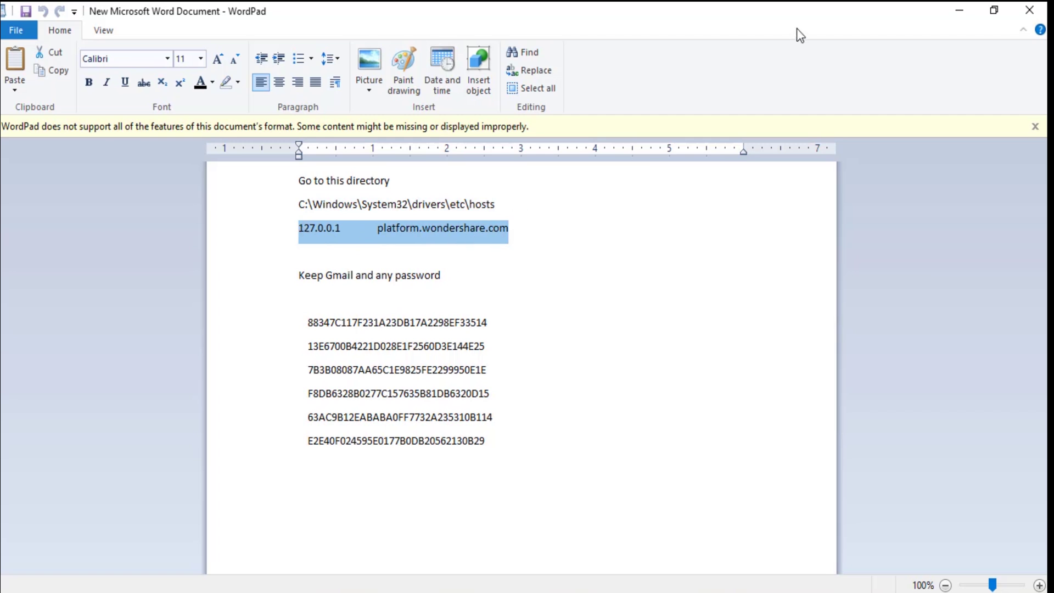
{"action": "left_click", "coordinate": [959, 11]}
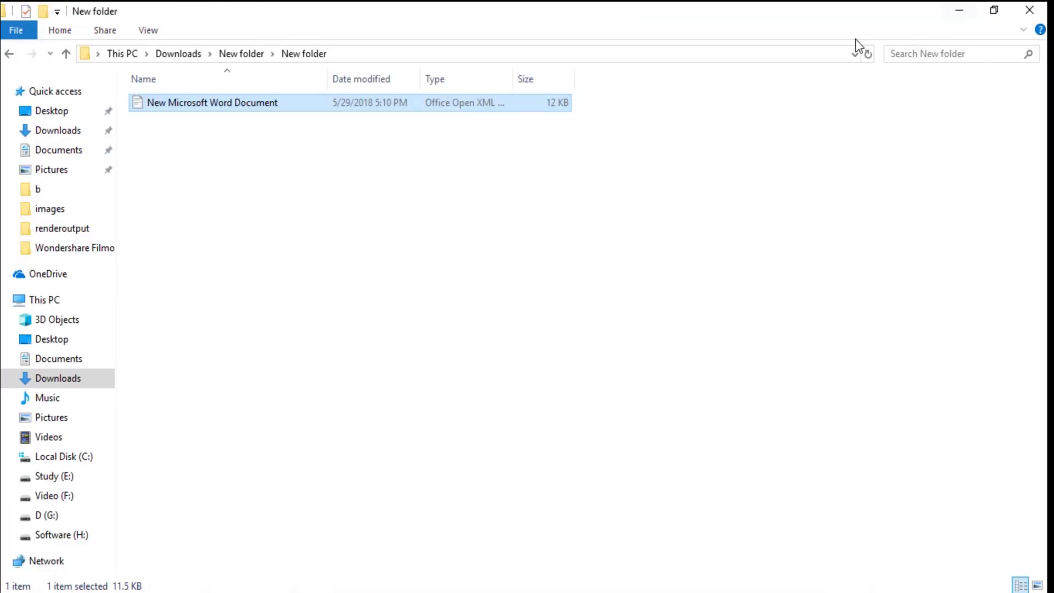
Navigate from This PC to C:\Windows\System32\drivers\etc, where the hosts file is.
{"action": "left_click", "coordinate": [44, 299]}
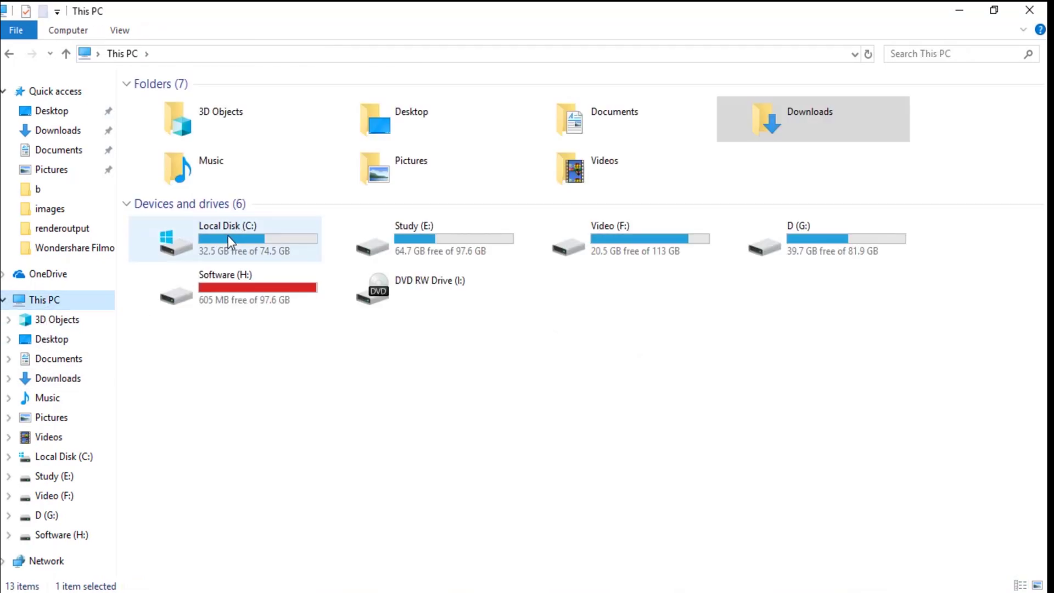
{"action": "left_click", "coordinate": [228, 235]}
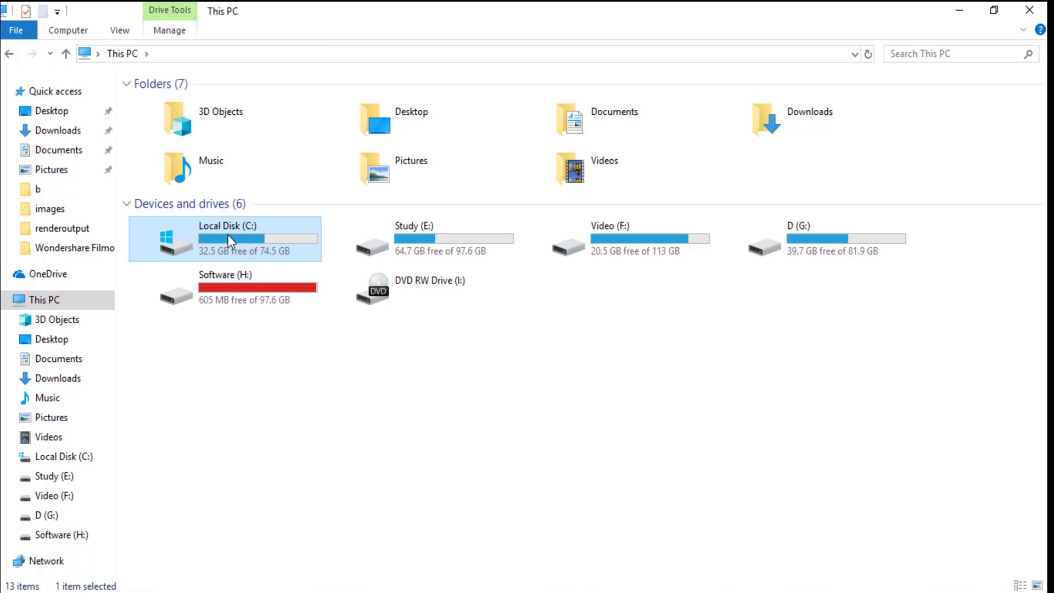
{"action": "double_click", "coordinate": [228, 235]}
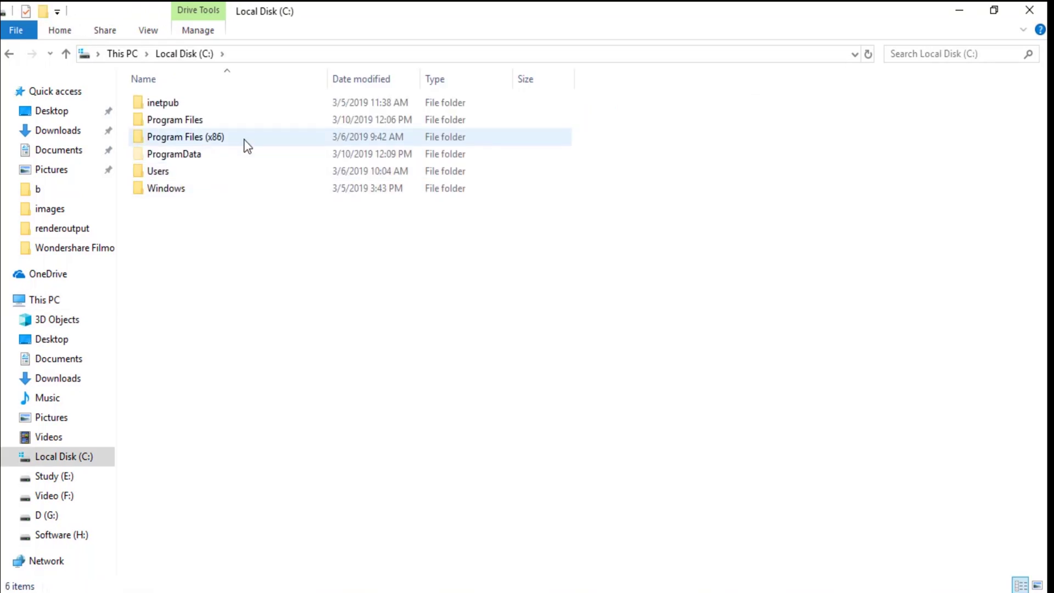
{"action": "double_click", "coordinate": [166, 189]}
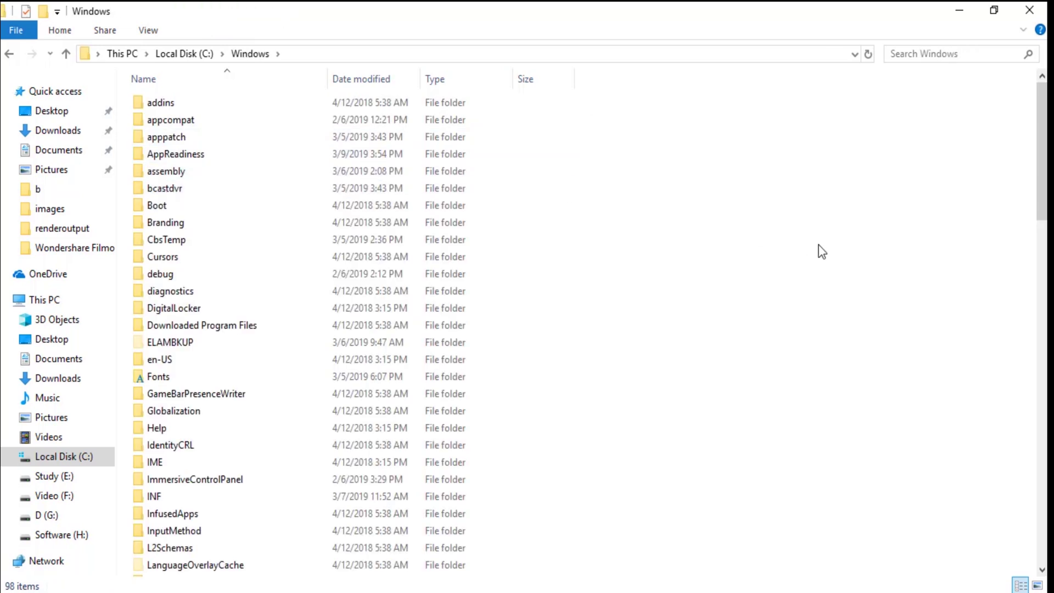
{"action": "left_click_drag", "start_coordinate": [1042, 149], "coordinate": [1036, 343]}
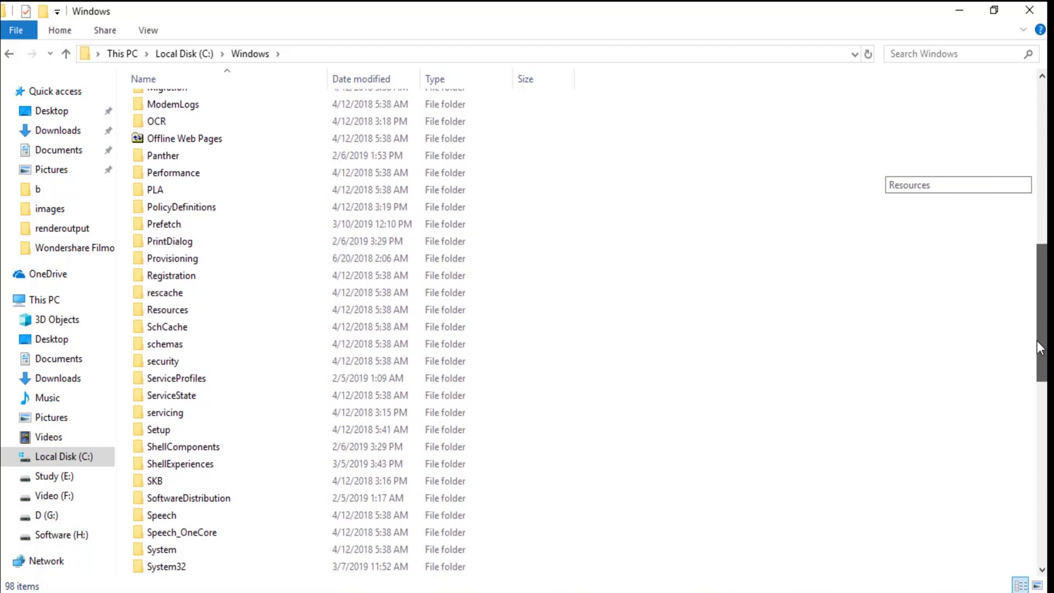
{"action": "left_click_drag", "start_coordinate": [1036, 343], "coordinate": [1029, 388]}
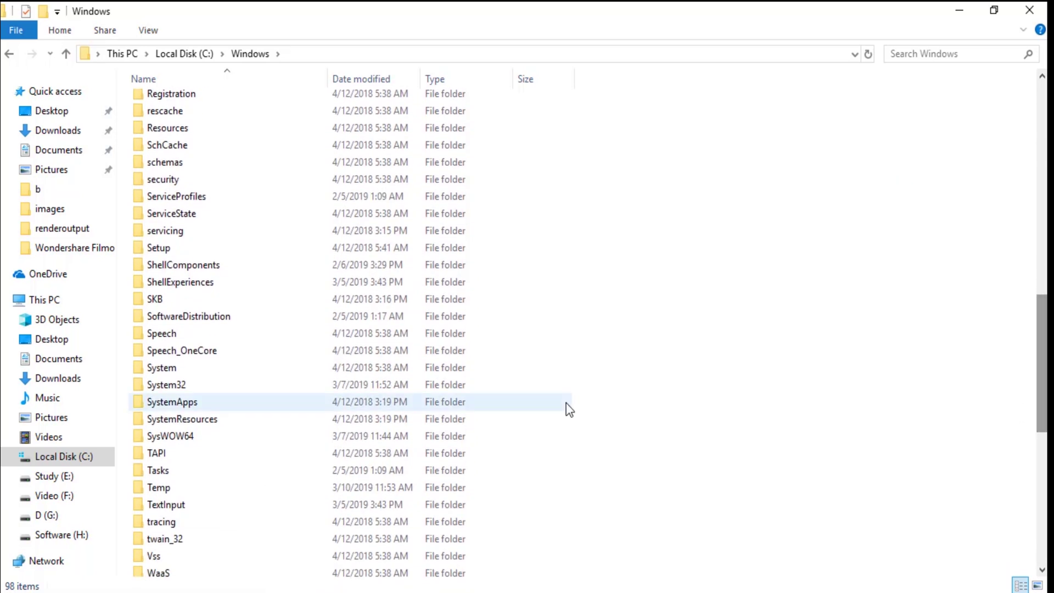
{"action": "double_click", "coordinate": [186, 382]}
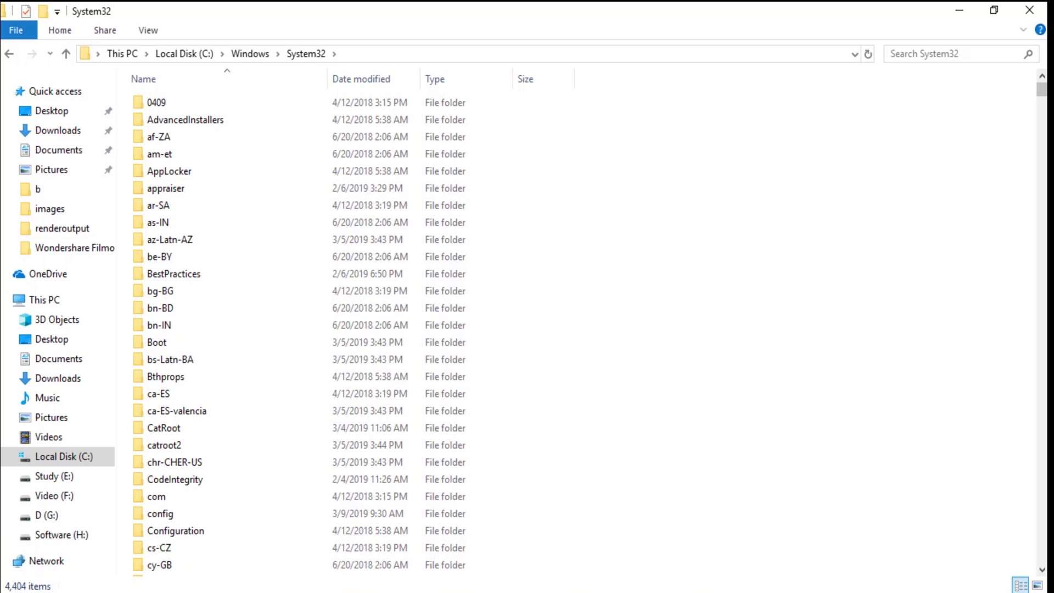
{"action": "left_click_drag", "start_coordinate": [1043, 92], "coordinate": [1043, 98]}
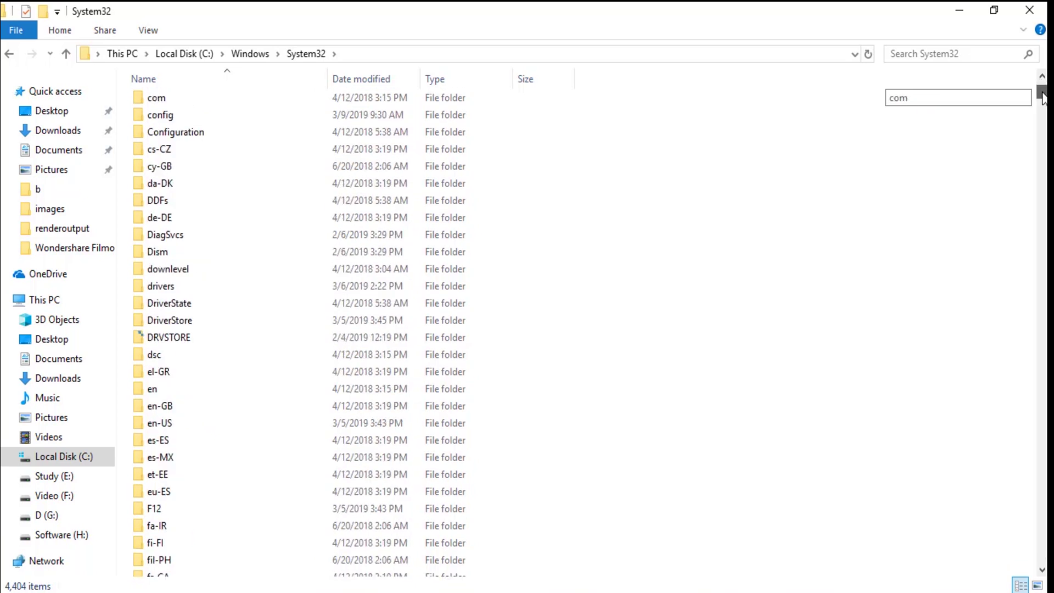
{"action": "double_click", "coordinate": [156, 288]}
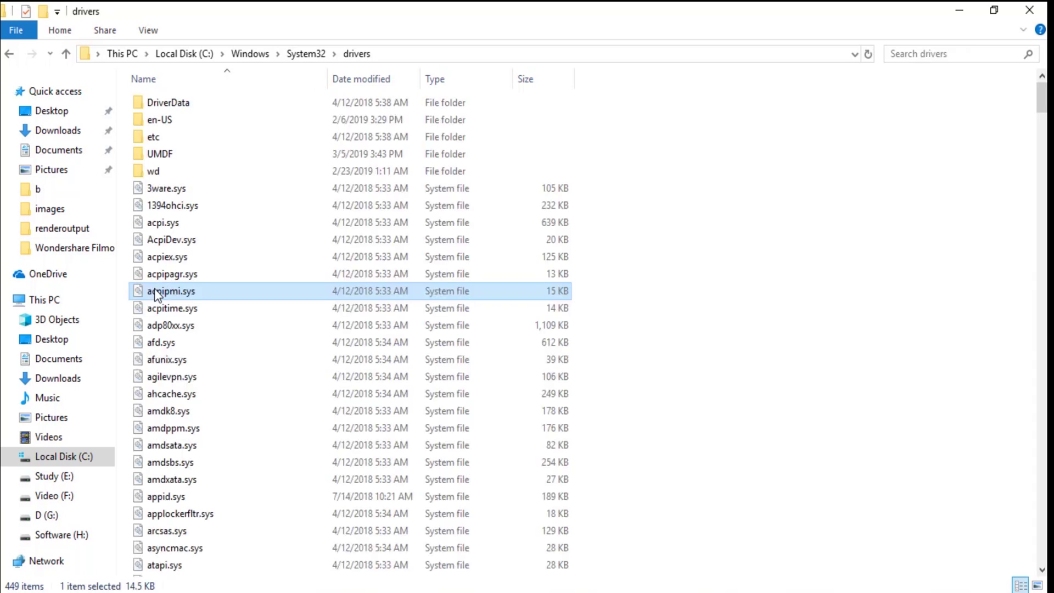
{"action": "double_click", "coordinate": [153, 136]}
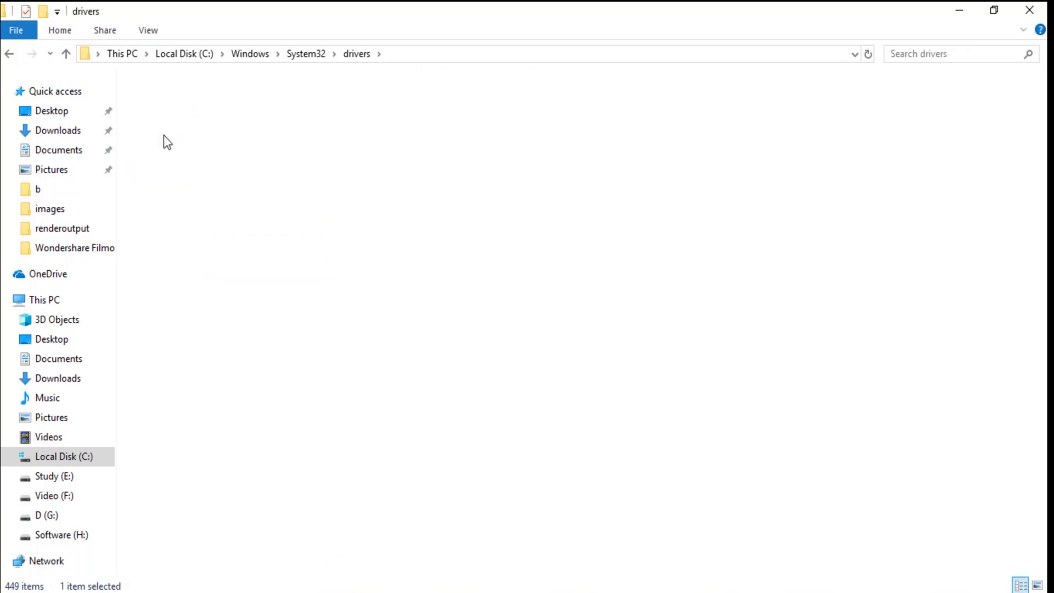
Open the hosts file in Notepad.
{"action": "left_click", "coordinate": [173, 102]}
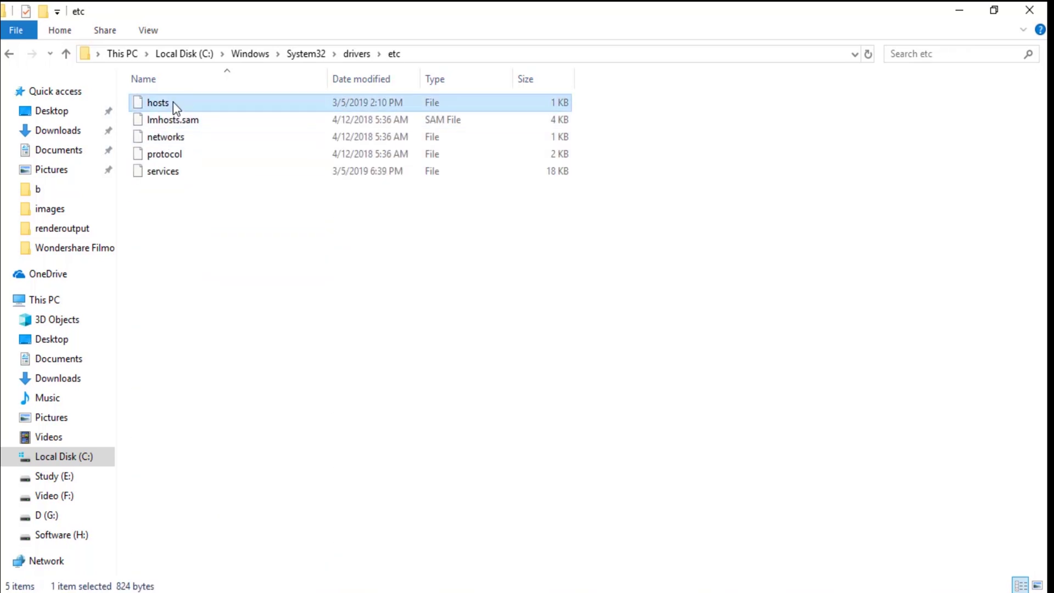
{"action": "double_click", "coordinate": [173, 101]}
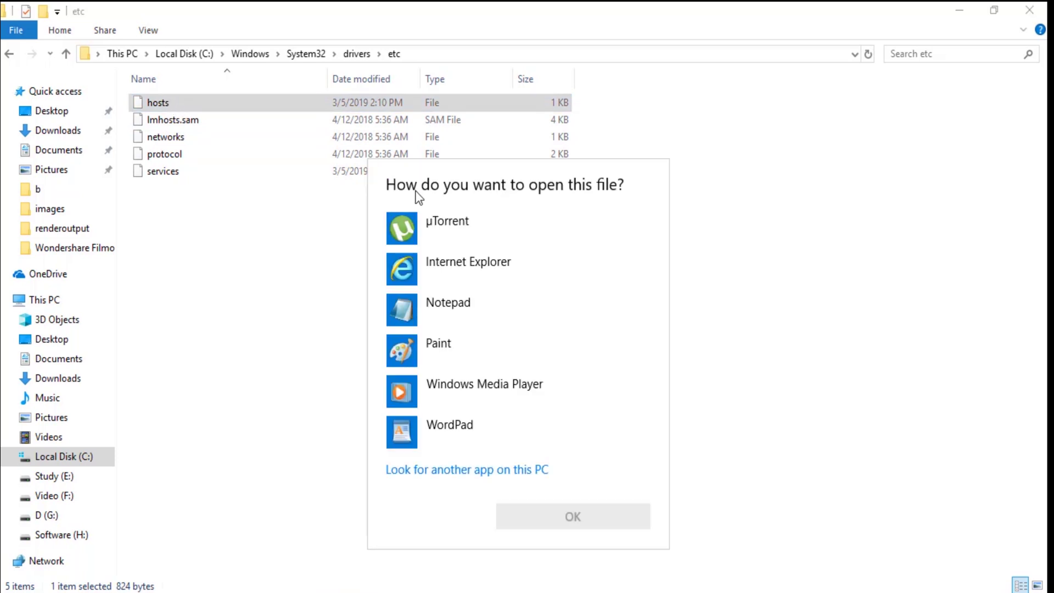
{"action": "left_click", "coordinate": [433, 291]}
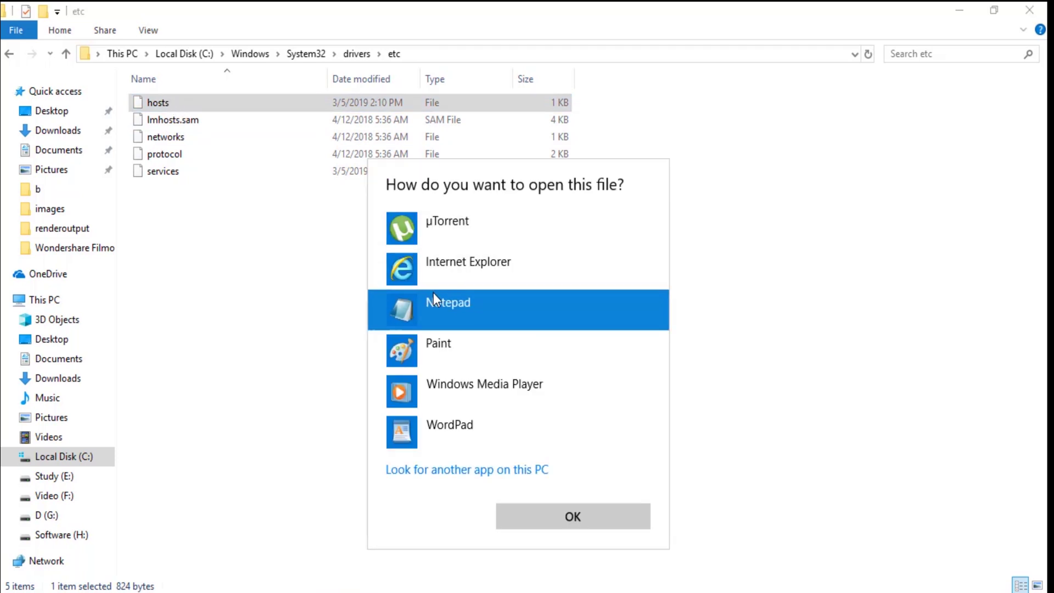
{"action": "left_click", "coordinate": [568, 516]}
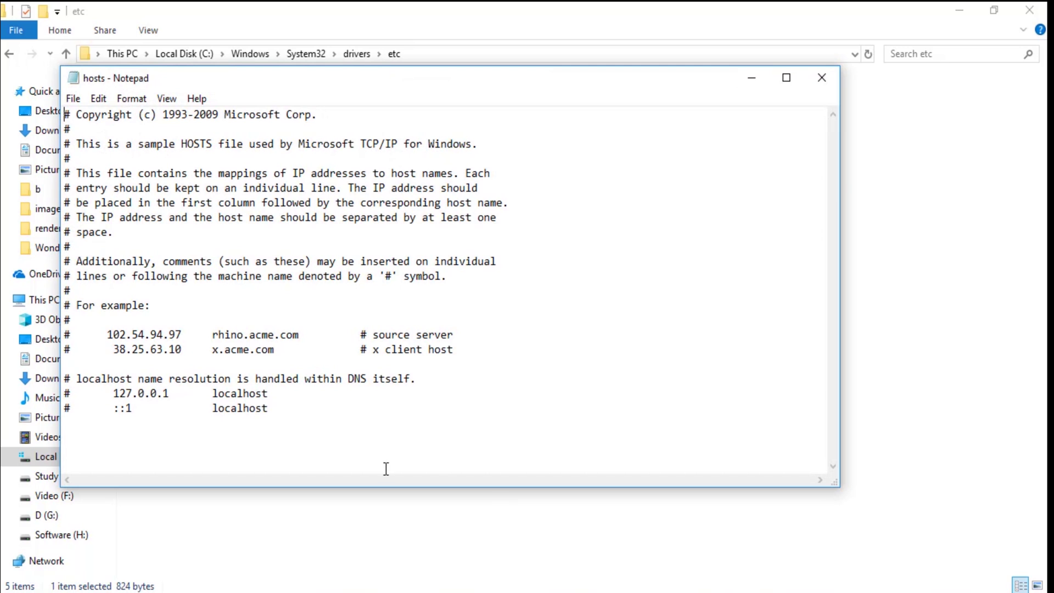
Append '127.0.0.1 platform.wondershare.com' on the last line, save, and close Notepad.
{"action": "left_click", "coordinate": [278, 444]}
{"action": "key", "text": "ctrl+v"}
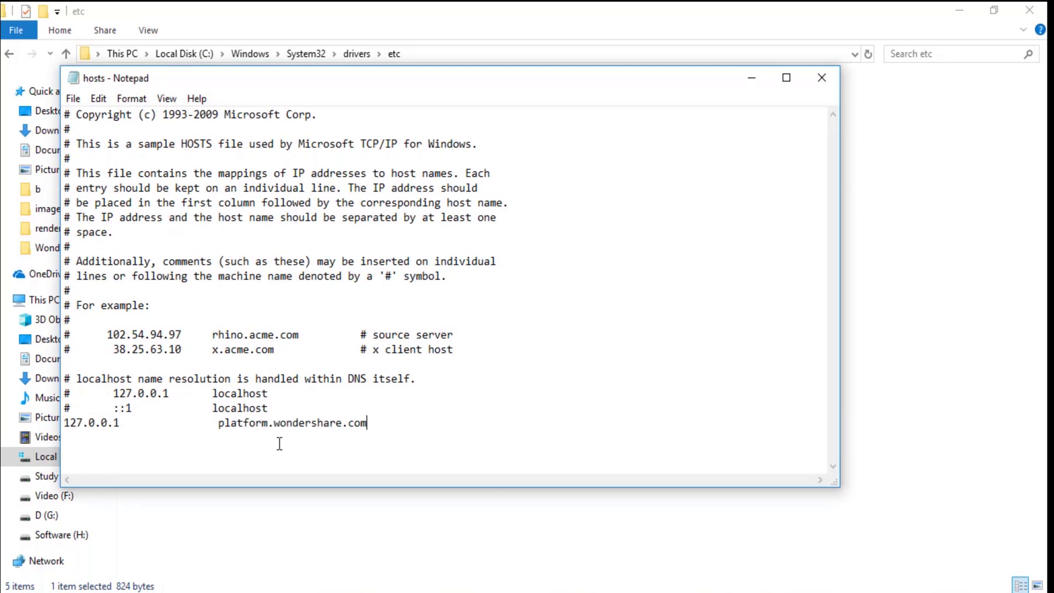
{"action": "left_click", "coordinate": [73, 98]}
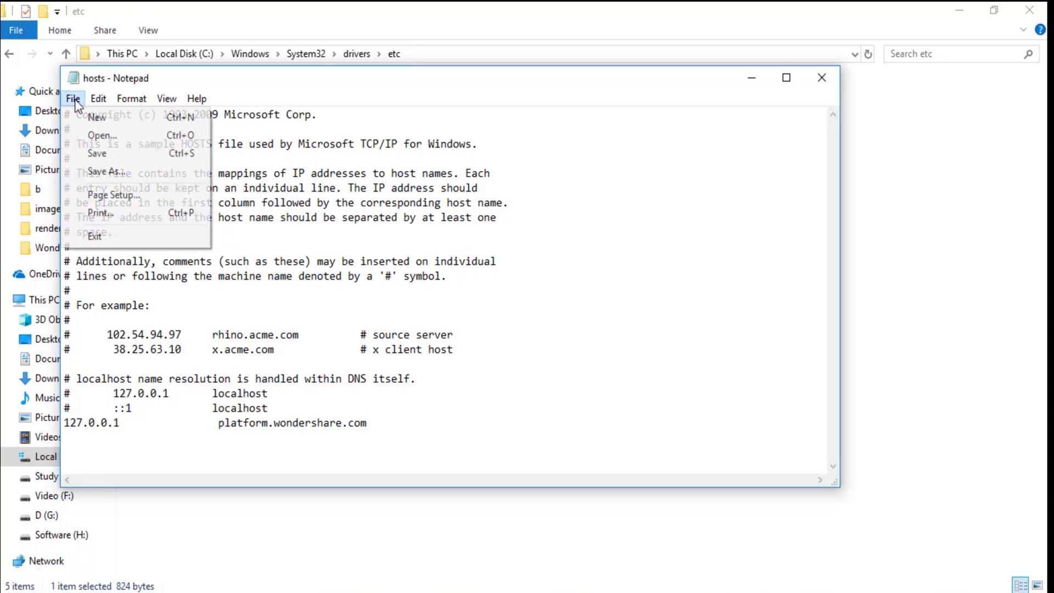
{"action": "left_click", "coordinate": [94, 151]}
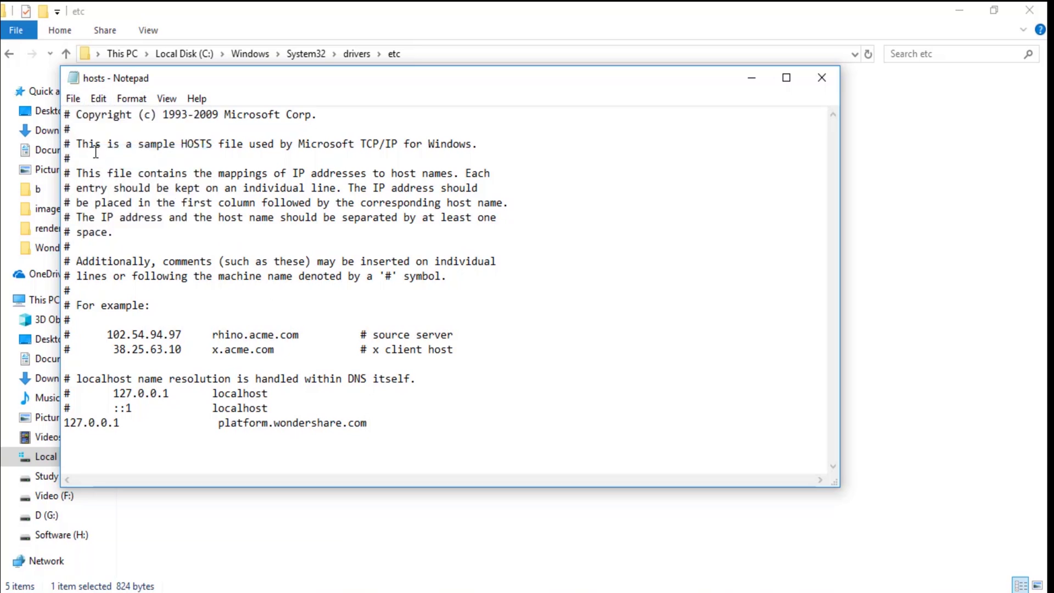
{"action": "left_click", "coordinate": [821, 78]}
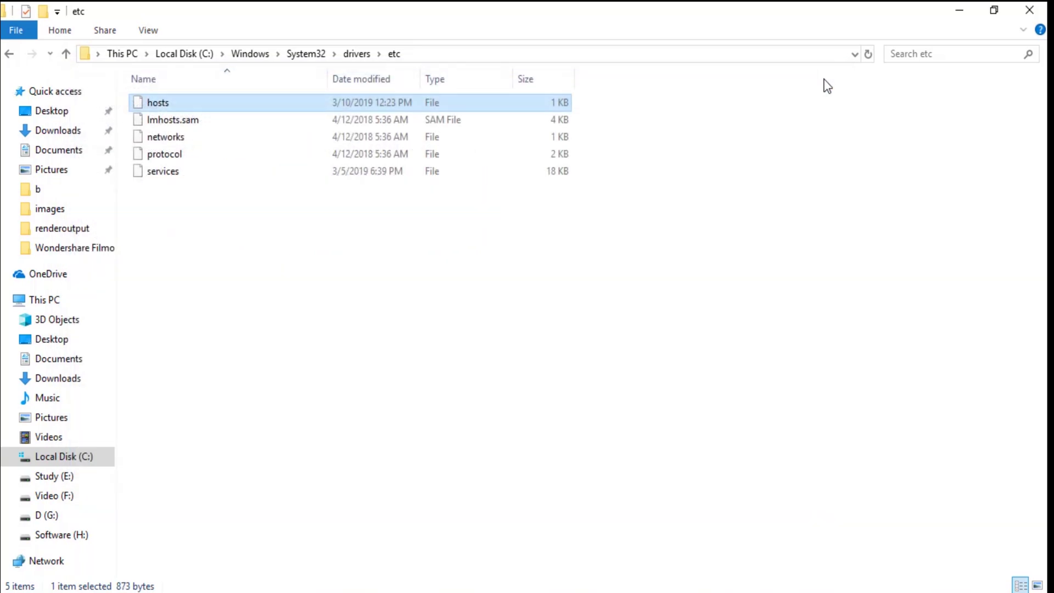
{"action": "double_click", "coordinate": [175, 102]}
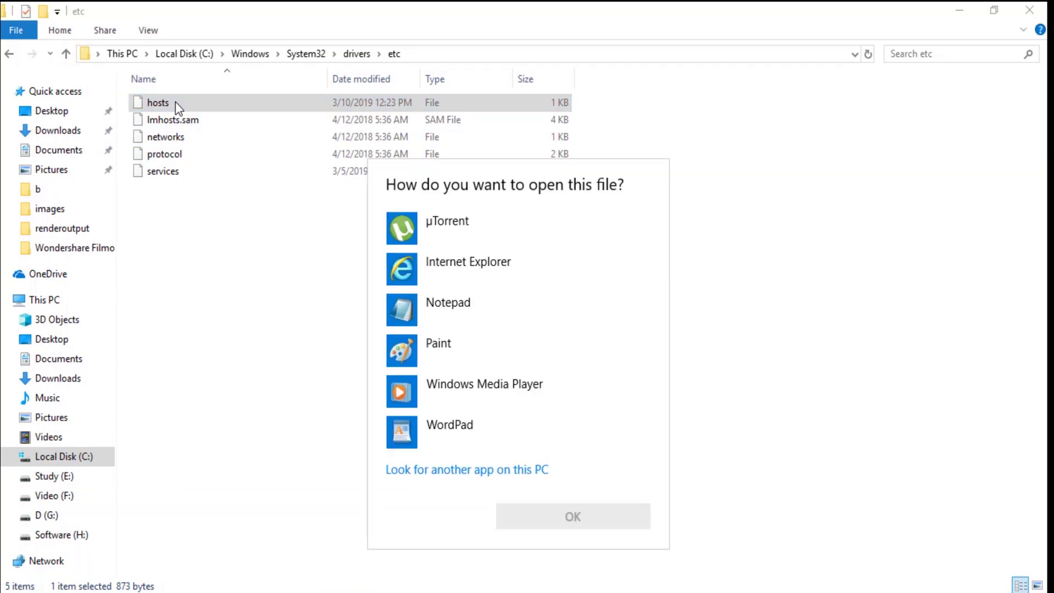
{"action": "left_click", "coordinate": [425, 313]}
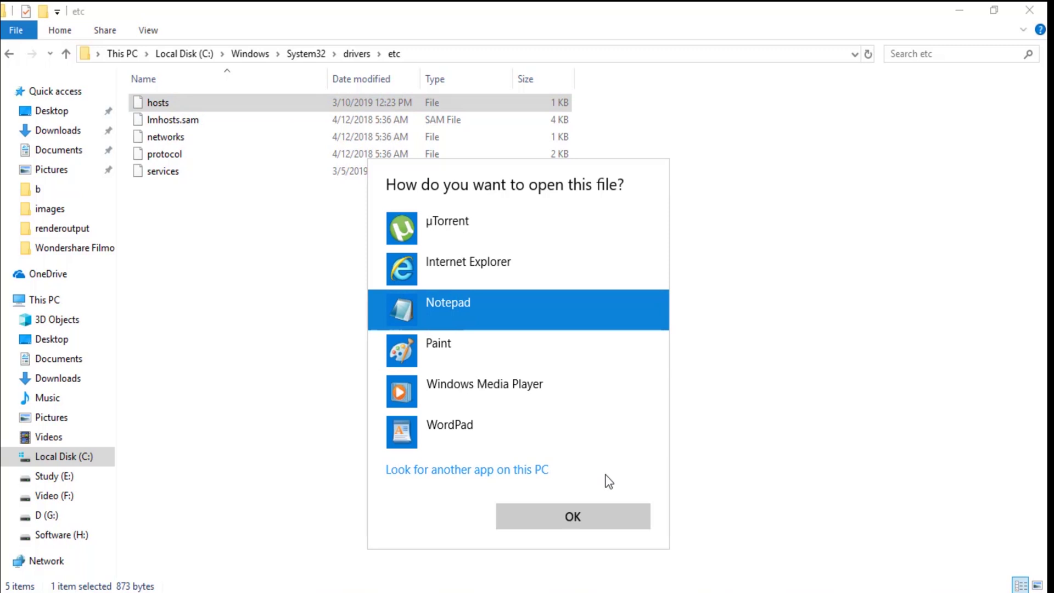
{"action": "left_click", "coordinate": [572, 517]}
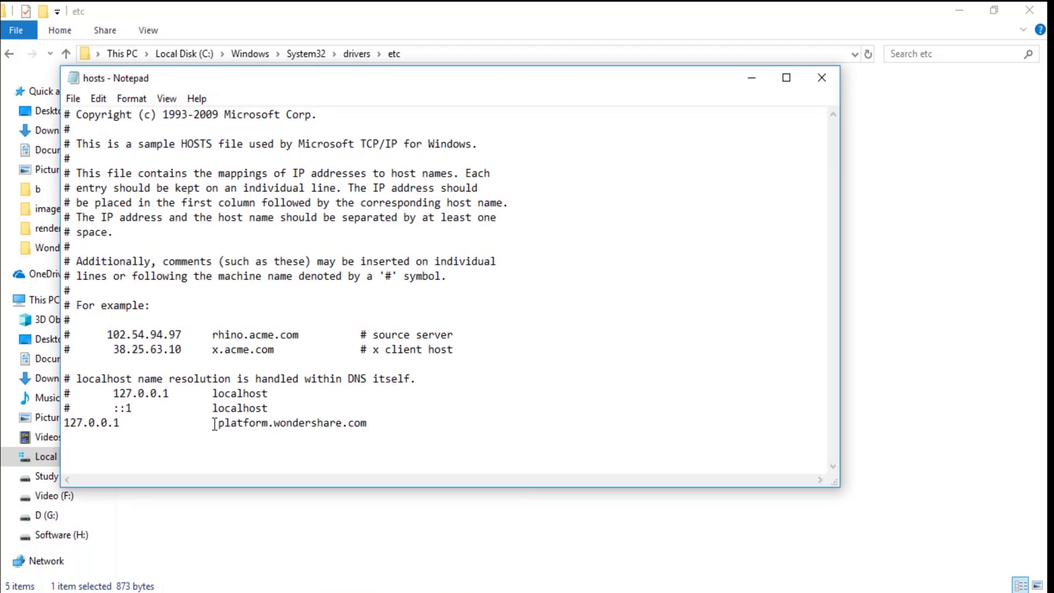
{"action": "left_click_drag", "start_coordinate": [65, 422], "coordinate": [373, 423]}
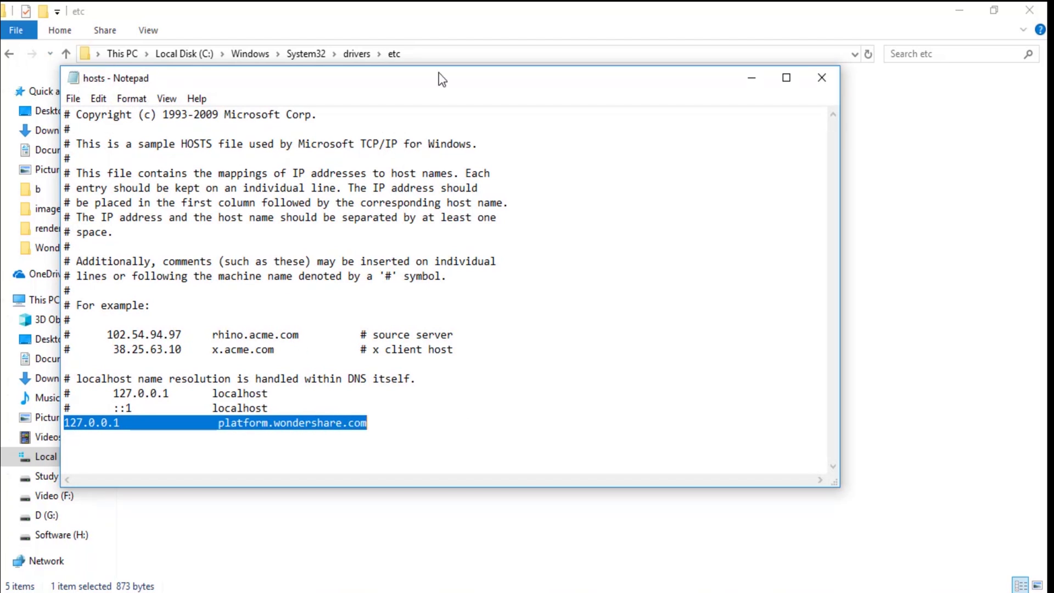
{"action": "left_click_drag", "start_coordinate": [471, 78], "coordinate": [447, 163]}
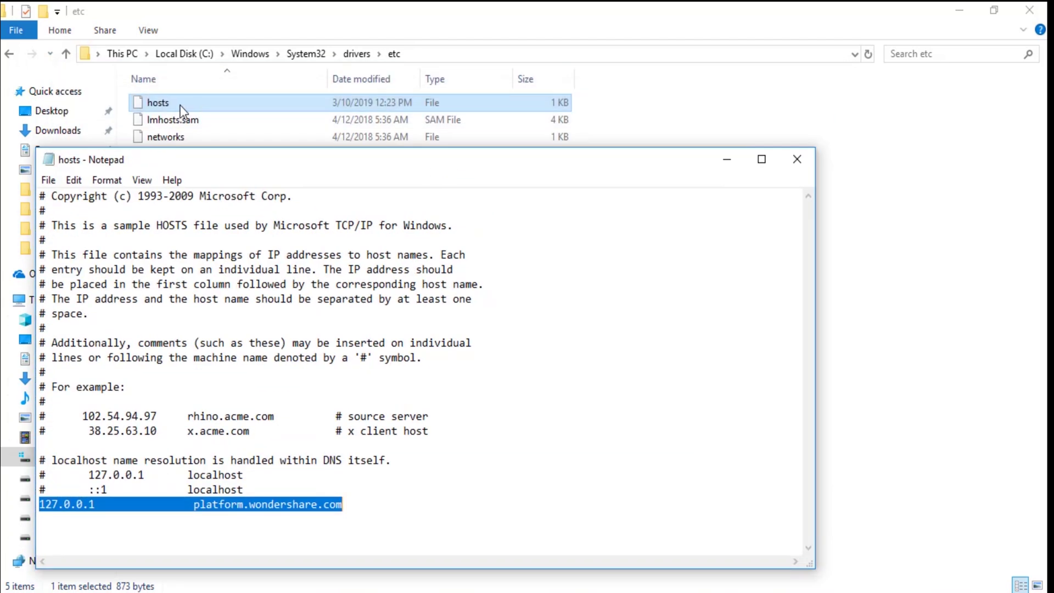
{"action": "left_click", "coordinate": [797, 160]}
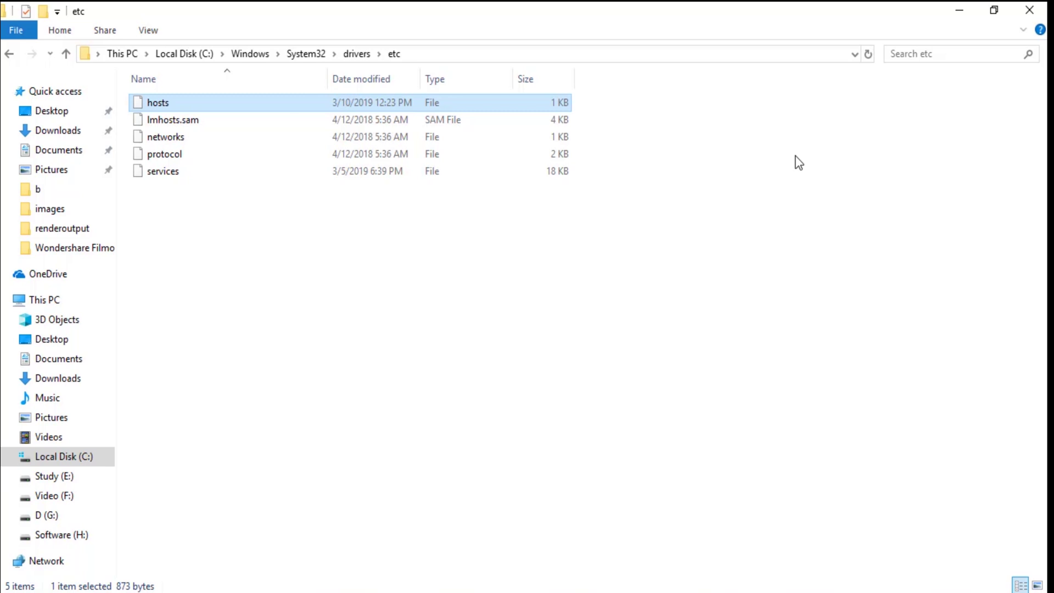
Close the etc window, open Offline Activation, and paste the first registration code from the notes.
{"action": "left_click", "coordinate": [1031, 12]}
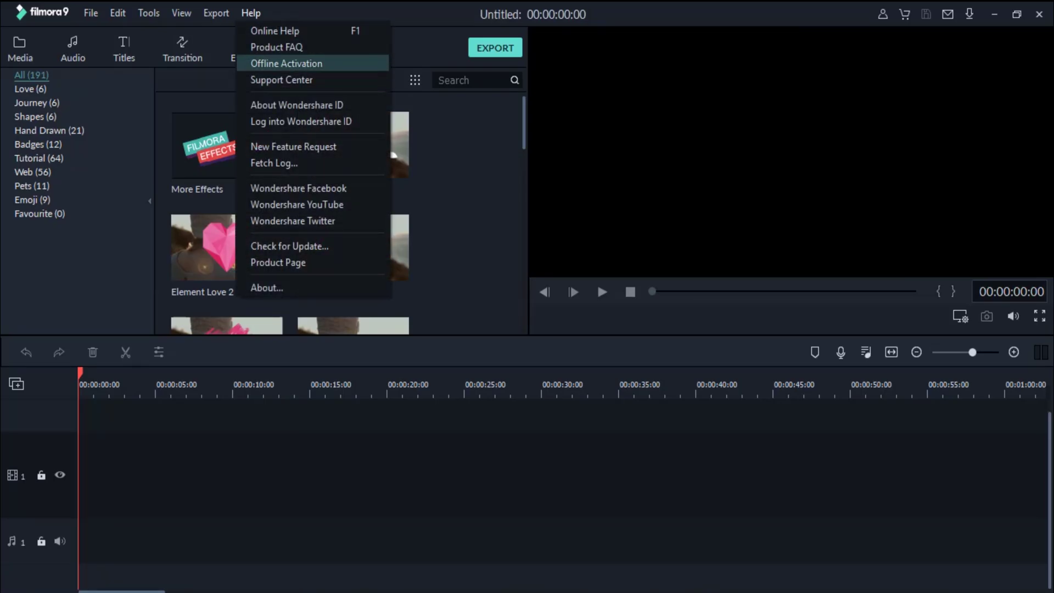
{"action": "left_click", "coordinate": [286, 63]}
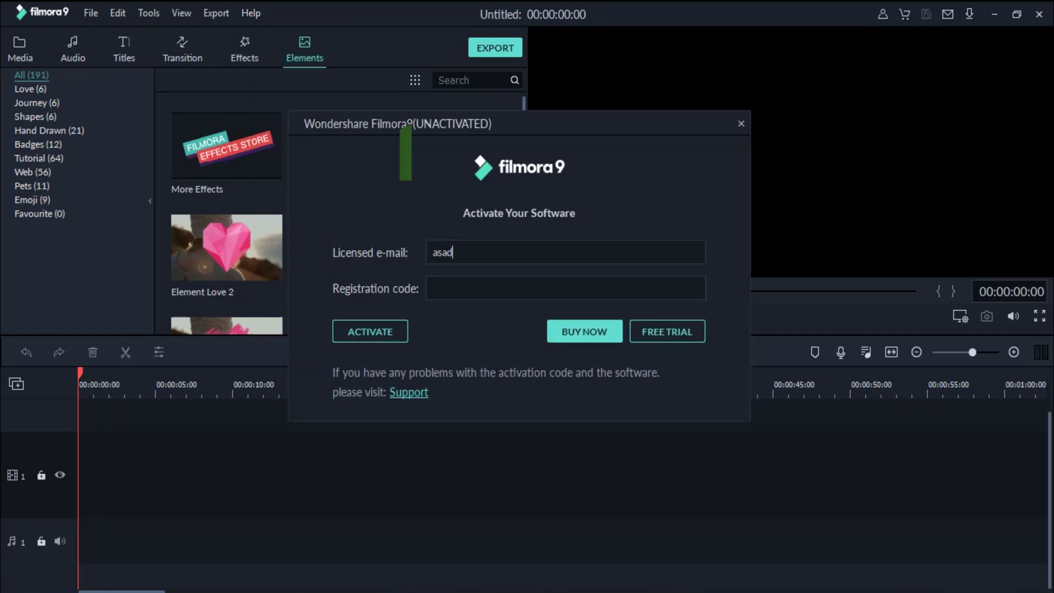
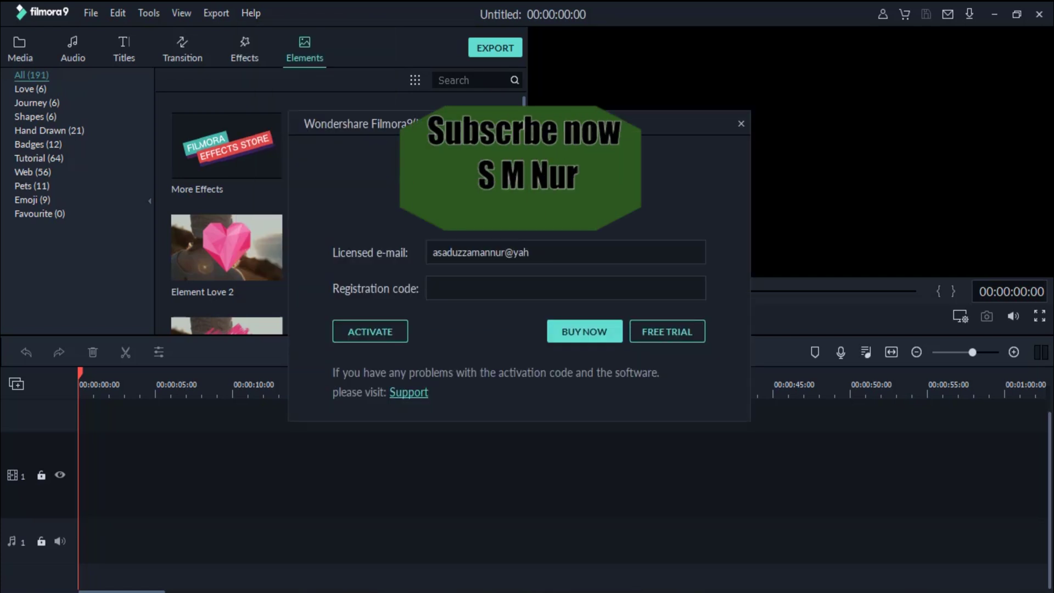
{"action": "key", "text": "alt+Tab"}
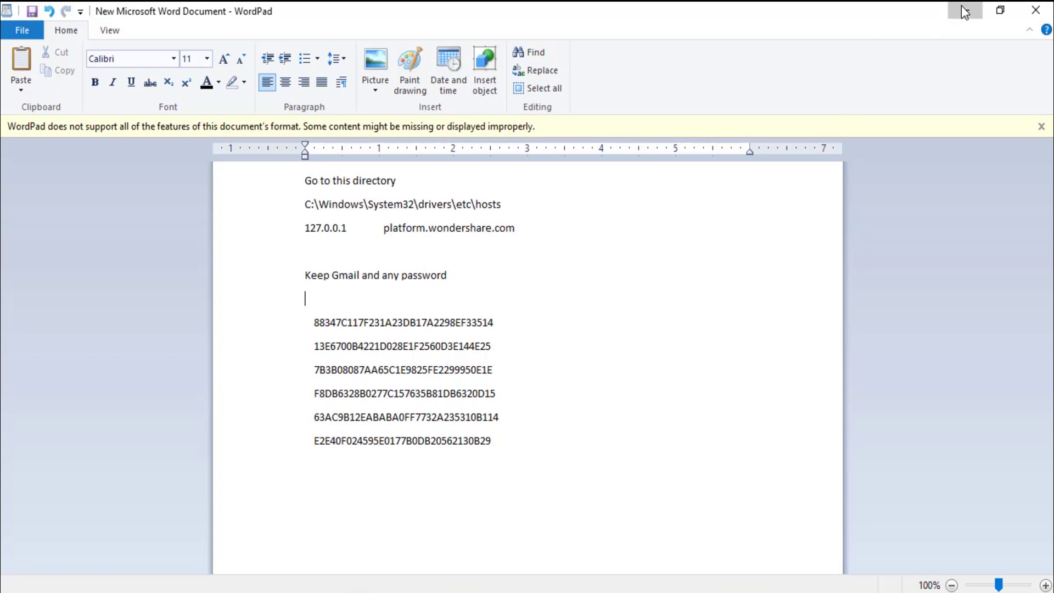
{"action": "left_click", "coordinate": [965, 11]}
{"action": "key", "text": "ctrl+v"}
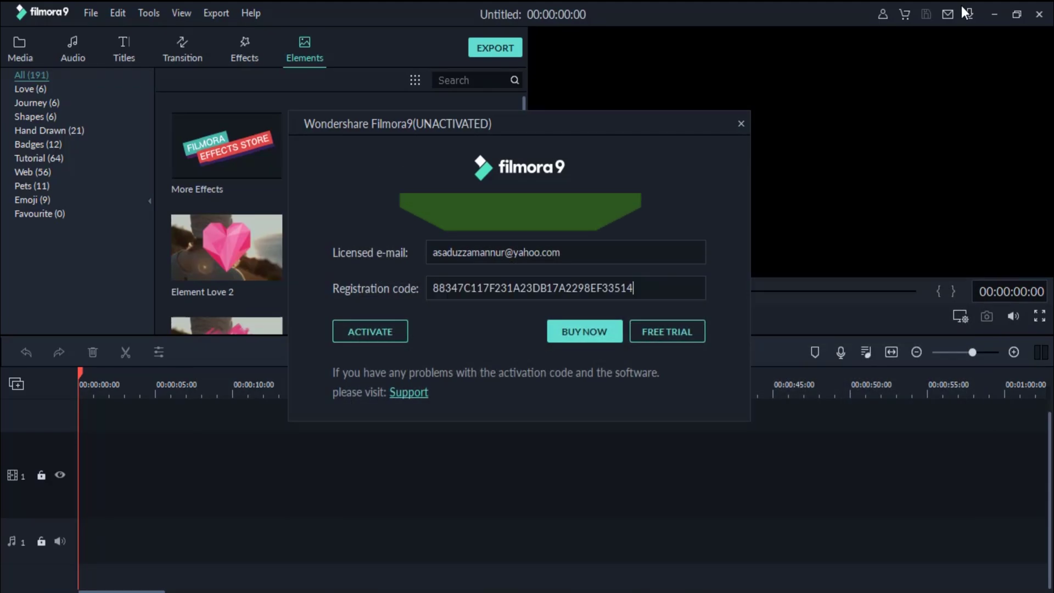